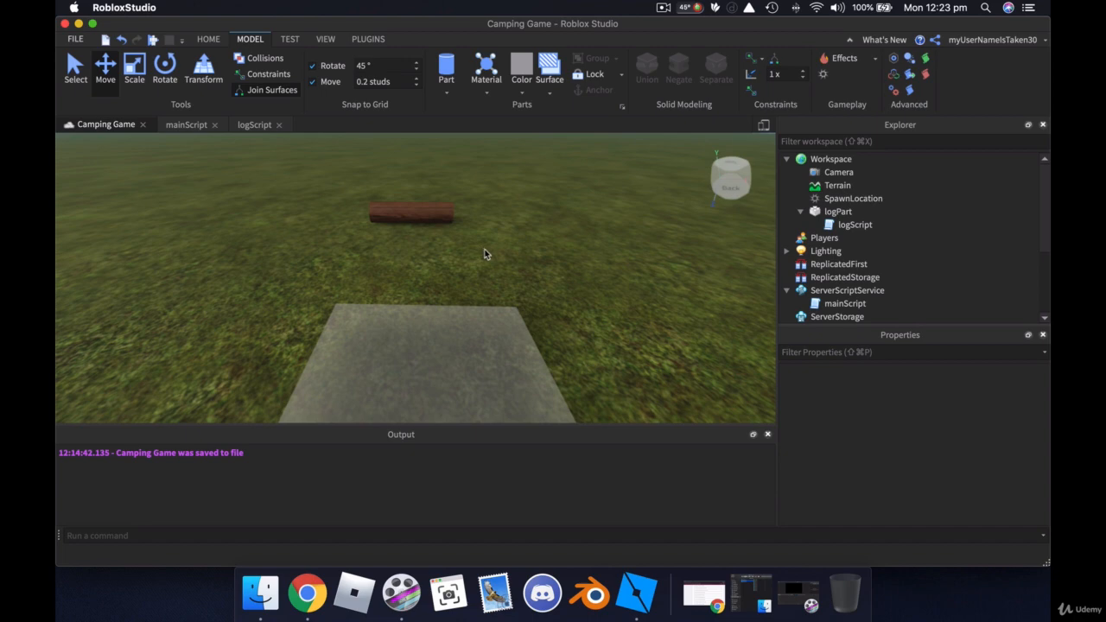
Insert a cylinder part on the grass near the log and stand it upright above the ground.
{"action": "right_click_drag", "start_coordinate": [482, 253], "coordinate": [485, 253]}
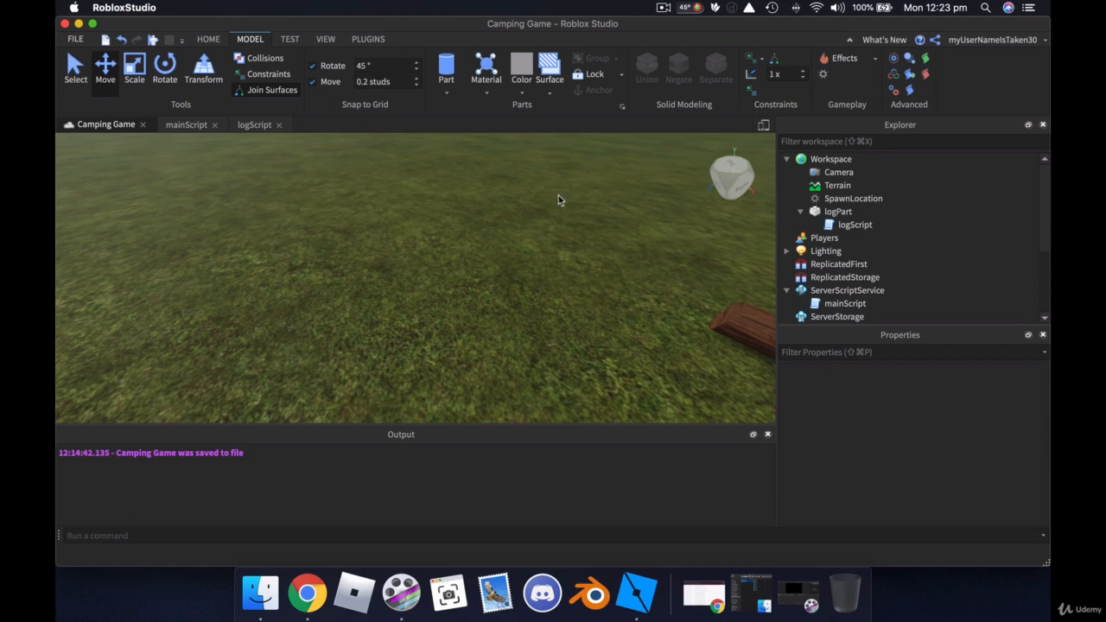
{"action": "left_click", "coordinate": [446, 67]}
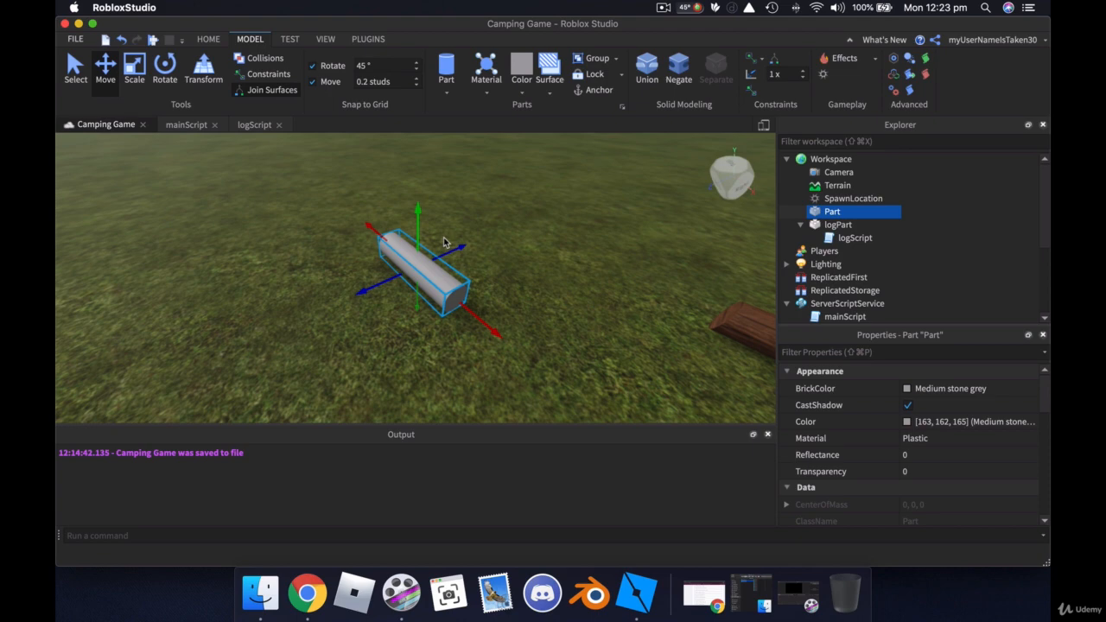
{"action": "left_click", "coordinate": [165, 69]}
{"action": "left_click_drag", "start_coordinate": [436, 261], "coordinate": [395, 233]}
{"action": "left_click", "coordinate": [106, 69]}
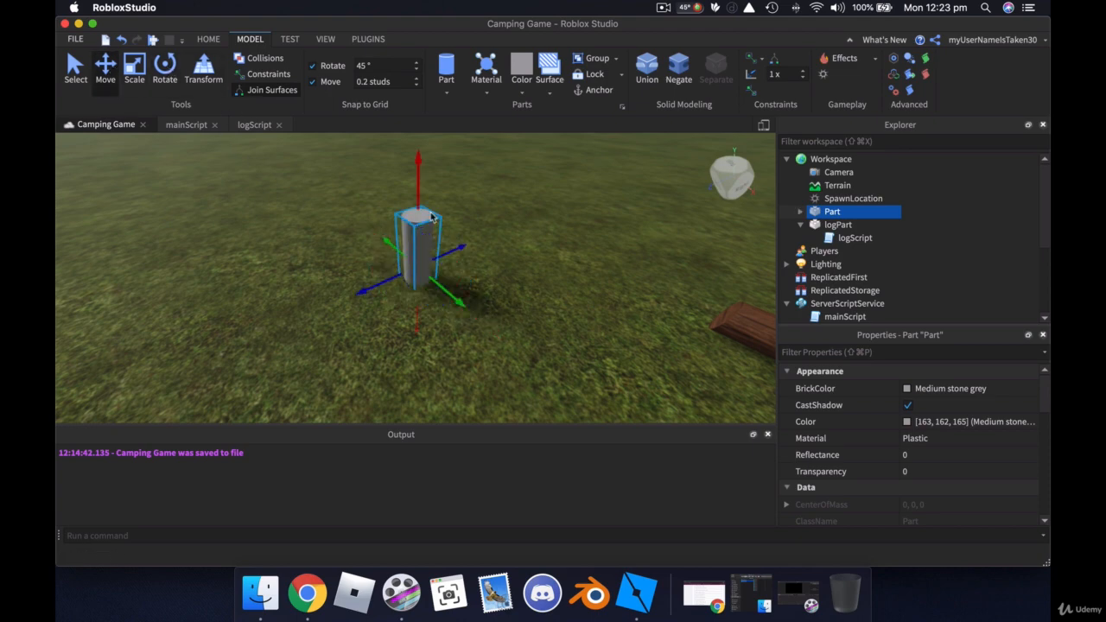
{"action": "left_click_drag", "start_coordinate": [418, 182], "coordinate": [420, 133]}
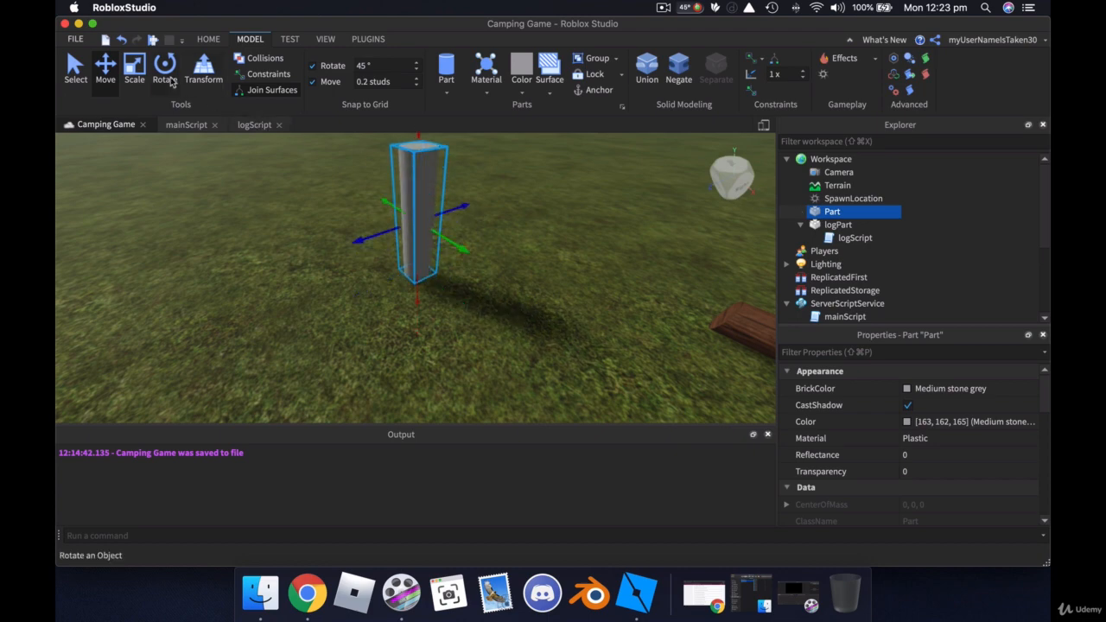
Scale the upright cylinder into a wide, thin disc and lower it to ground level.
{"action": "left_click", "coordinate": [134, 69]}
{"action": "scroll", "coordinate": [430, 197], "scroll_direction": "down", "scroll_amount": 5}
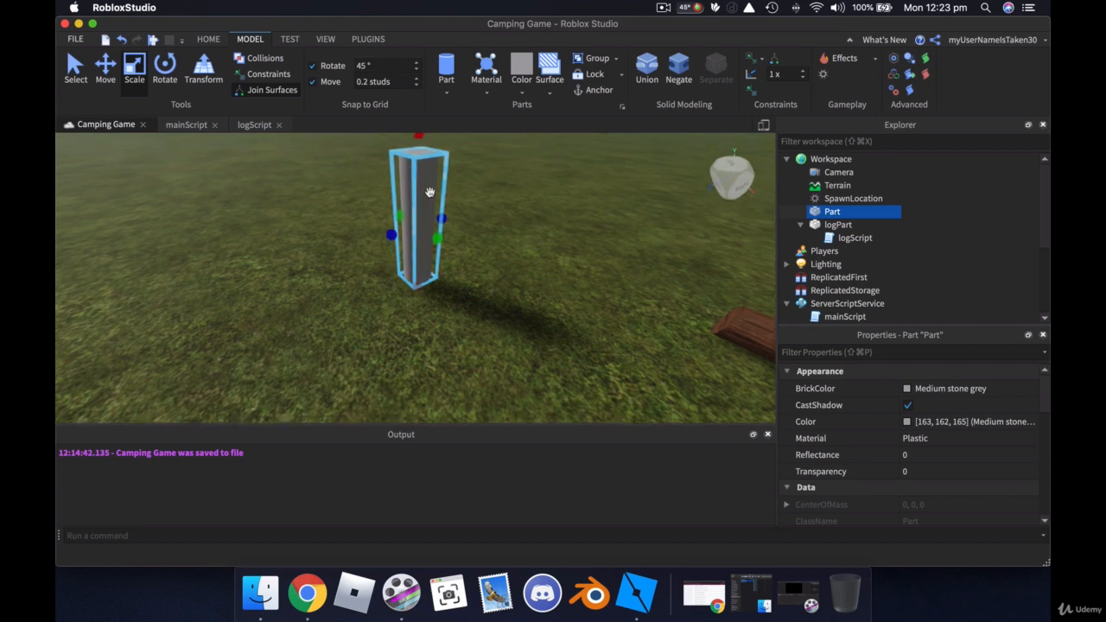
{"action": "left_click_drag", "start_coordinate": [416, 198], "coordinate": [471, 253]}
{"action": "left_click_drag", "start_coordinate": [455, 291], "coordinate": [518, 335]}
{"action": "left_click_drag", "start_coordinate": [423, 270], "coordinate": [377, 227]}
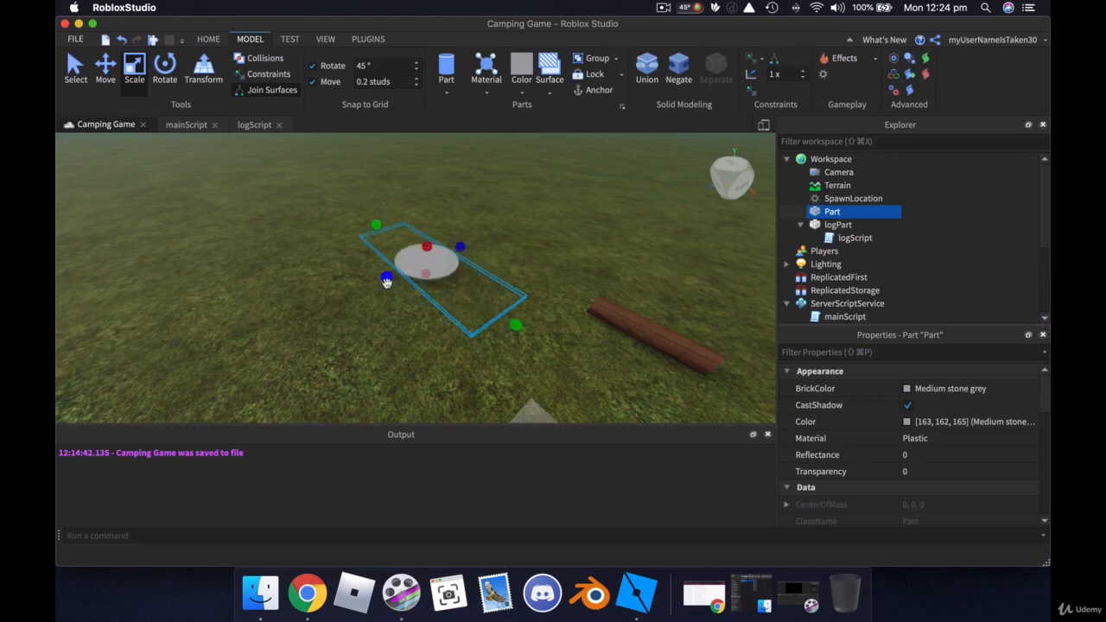
{"action": "left_click_drag", "start_coordinate": [386, 280], "coordinate": [317, 313]}
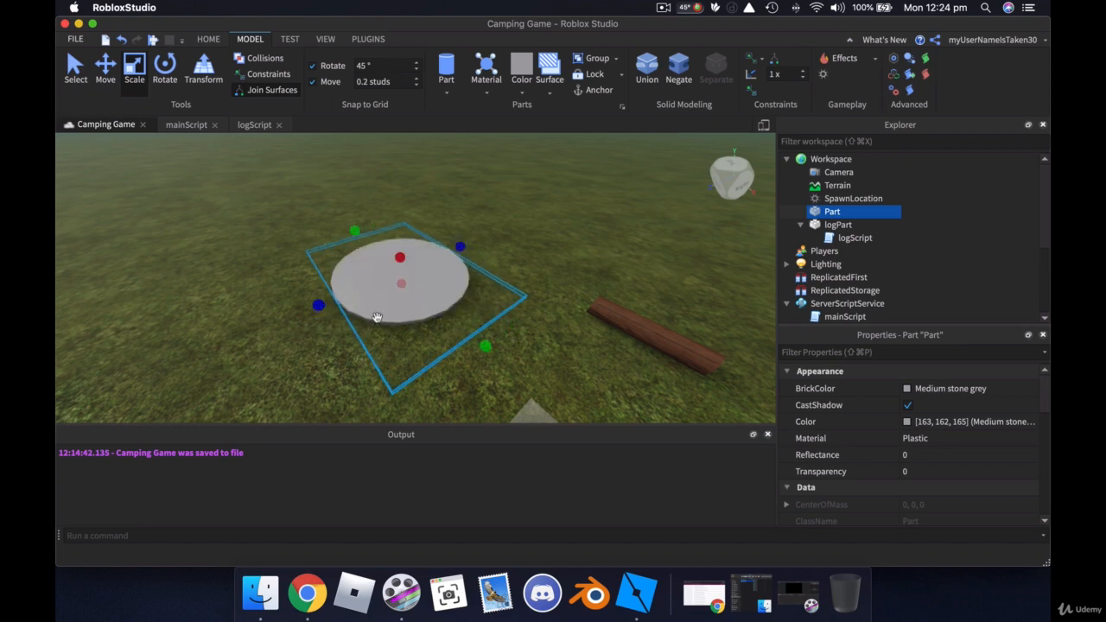
{"action": "left_click_drag", "start_coordinate": [461, 247], "coordinate": [480, 247]}
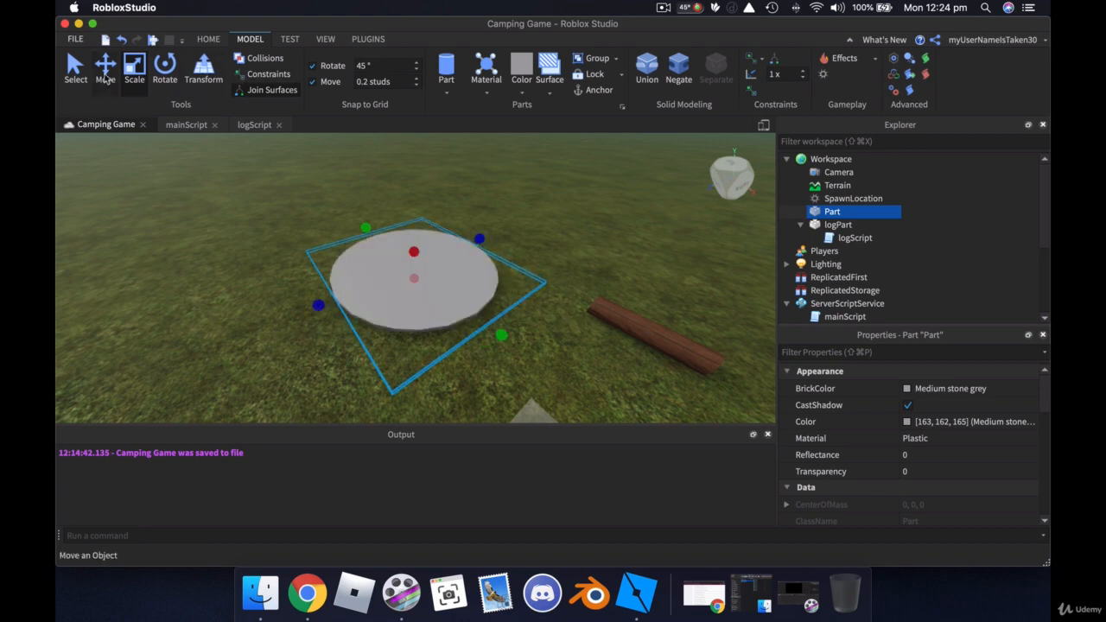
{"action": "left_click", "coordinate": [106, 69]}
{"action": "left_click_drag", "start_coordinate": [414, 222], "coordinate": [406, 230]}
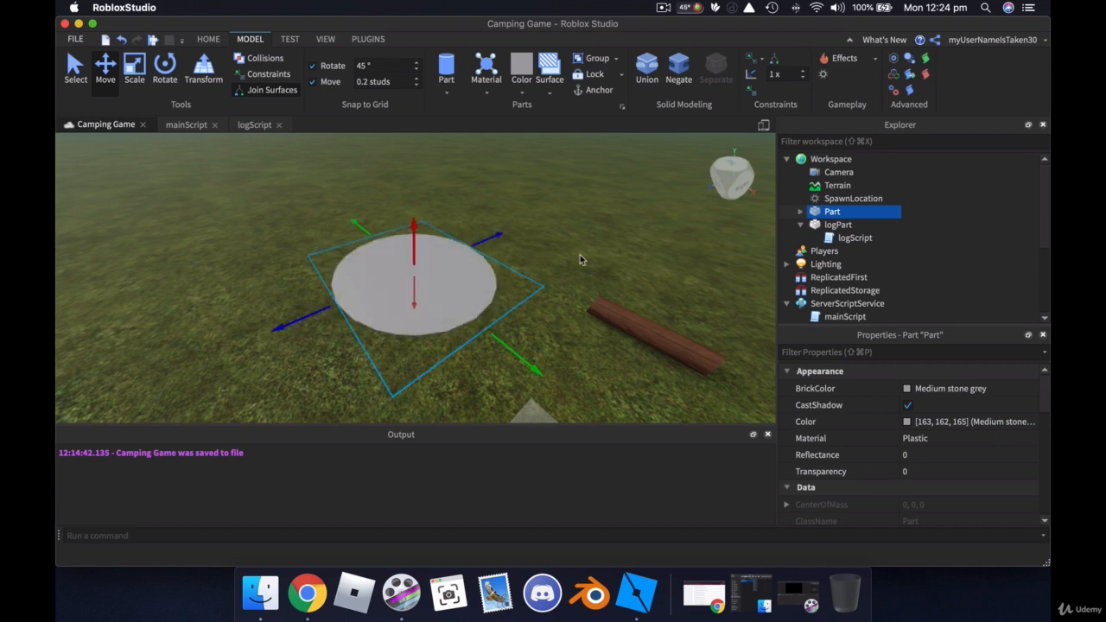
Rename the disc part to base.
{"action": "double_click", "coordinate": [831, 212]}
{"action": "type", "text": "b"}
{"action": "key", "text": "Return"}
Group the base part into a model and name the model firePitModel.
{"action": "right_click", "coordinate": [832, 214]}
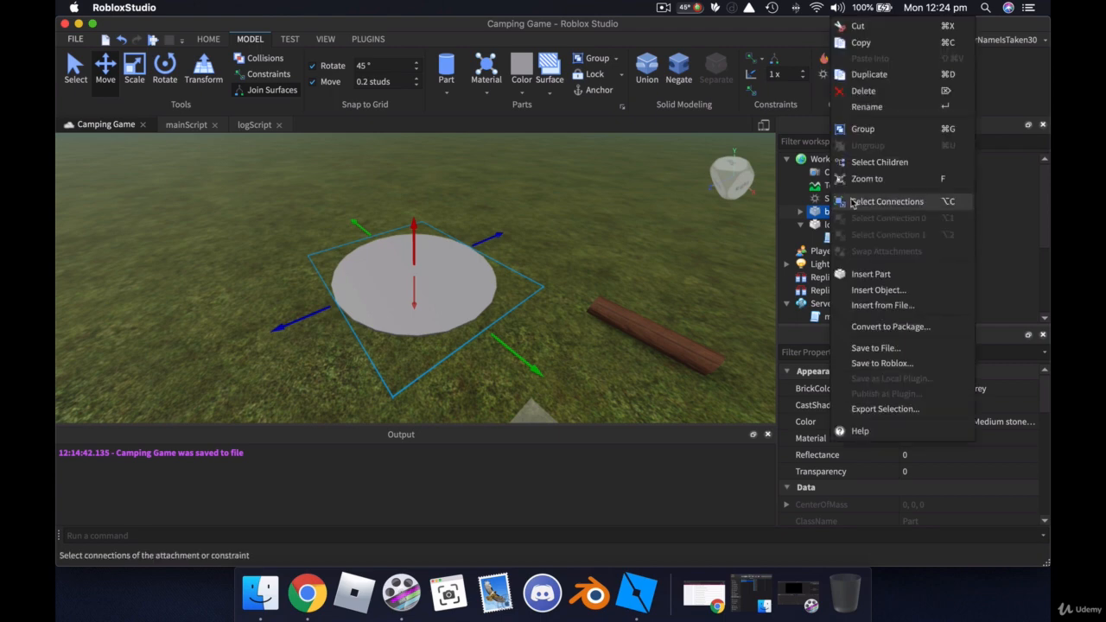
{"action": "left_click", "coordinate": [886, 128]}
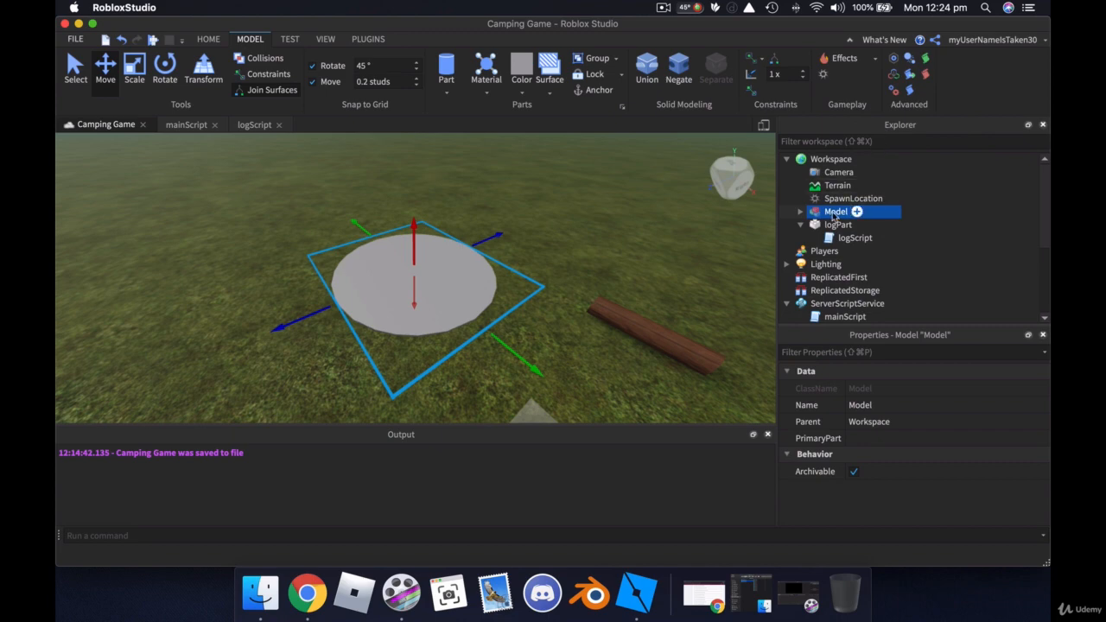
{"action": "double_click", "coordinate": [835, 213]}
{"action": "type", "text": "c"}
{"action": "type", "text": "irePitModel"}
{"action": "key", "text": "Return"}
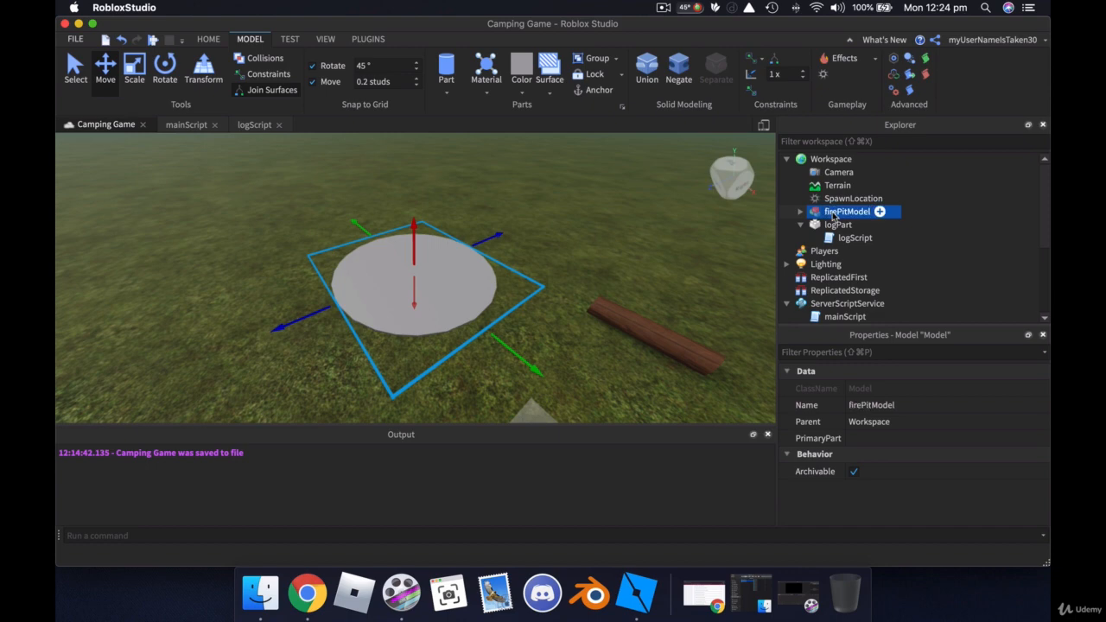
Set the base part's BrickColor to Black and its material to Granite.
{"action": "left_click", "coordinate": [799, 213]}
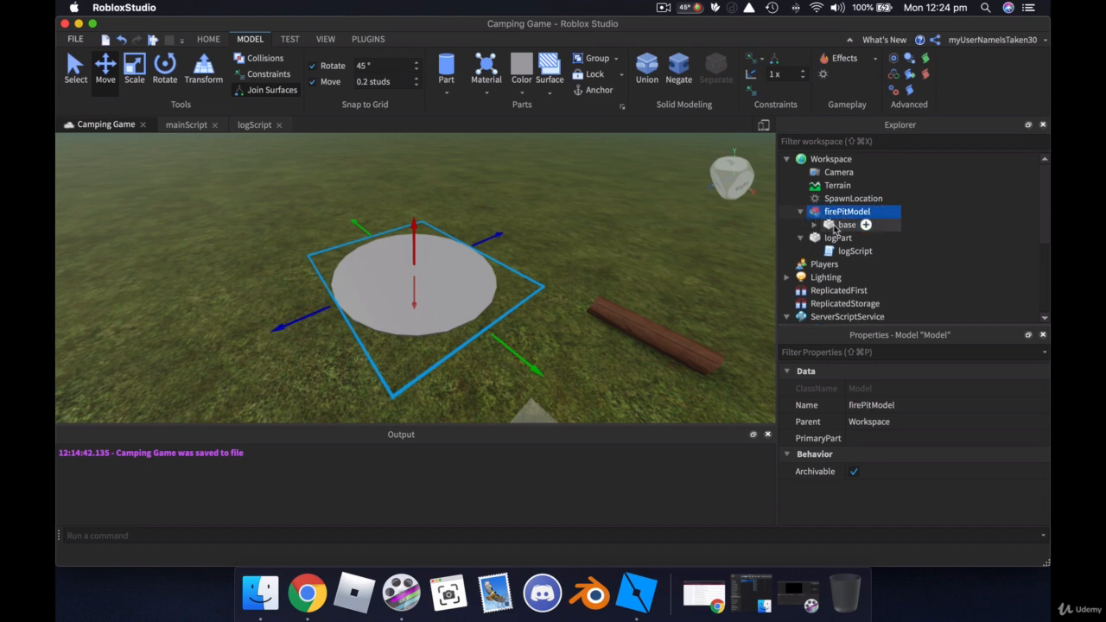
{"action": "left_click", "coordinate": [849, 225]}
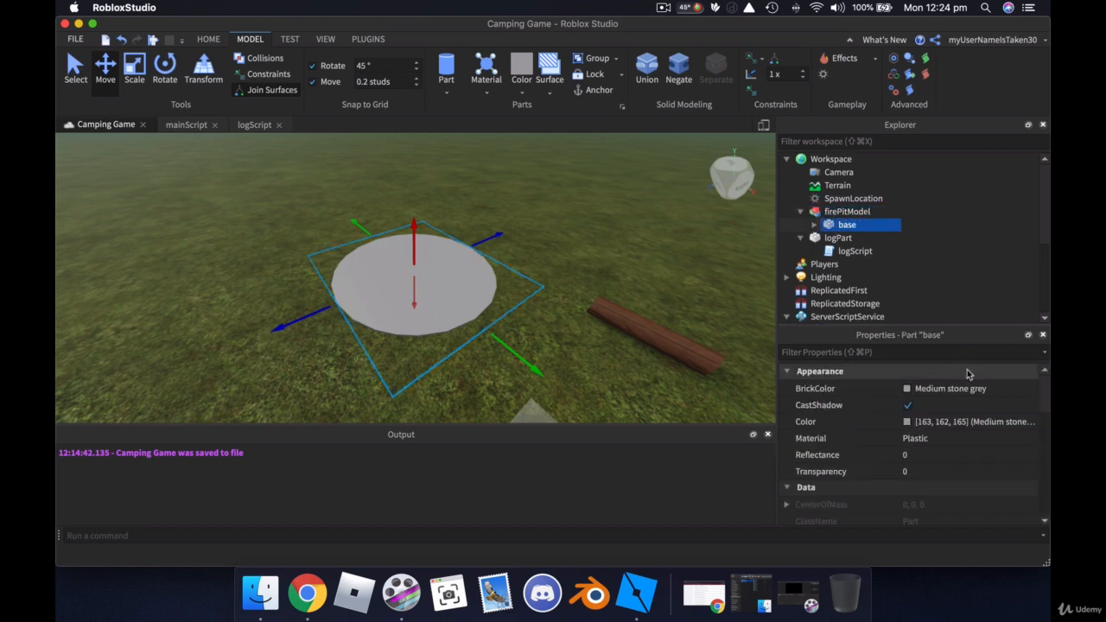
{"action": "left_click", "coordinate": [910, 391]}
{"action": "left_click", "coordinate": [916, 355]}
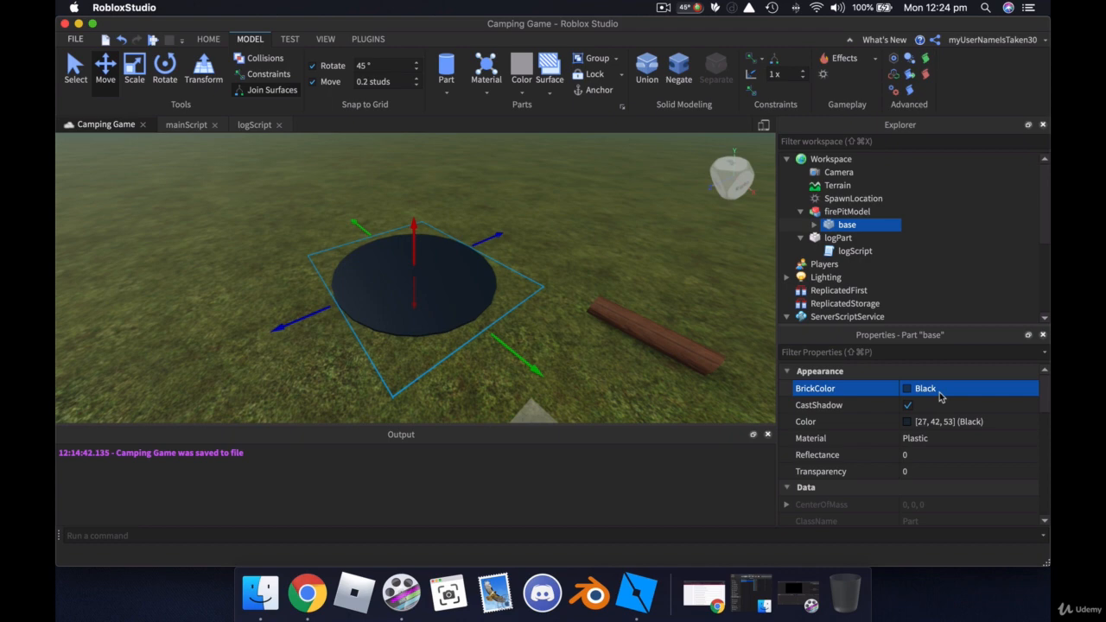
{"action": "left_click", "coordinate": [1003, 438]}
{"action": "left_click", "coordinate": [1037, 440]}
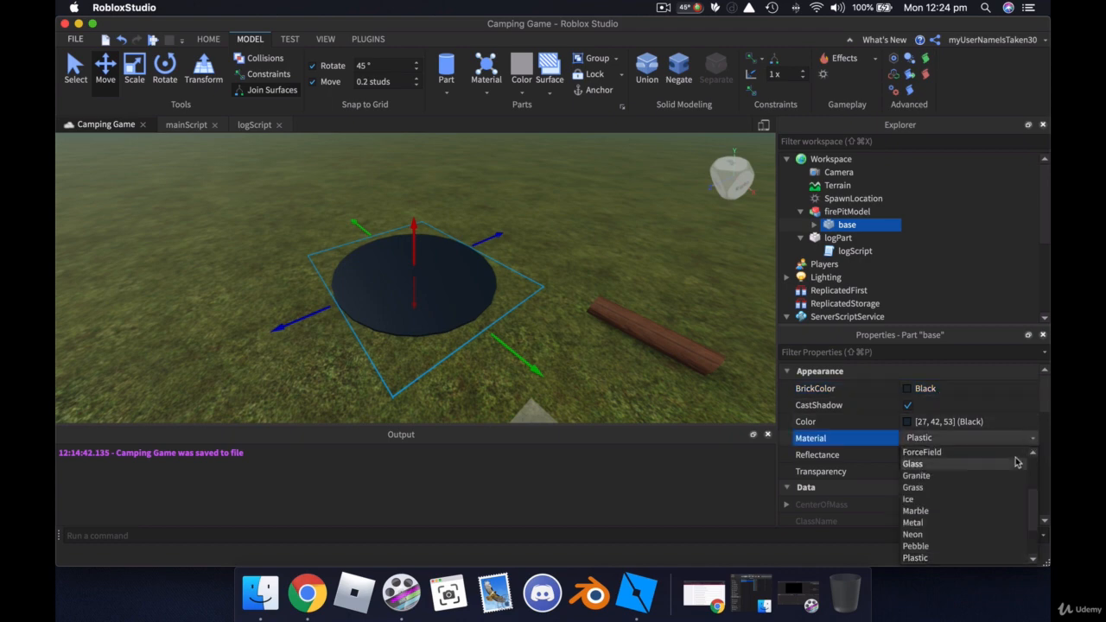
{"action": "left_click", "coordinate": [971, 476]}
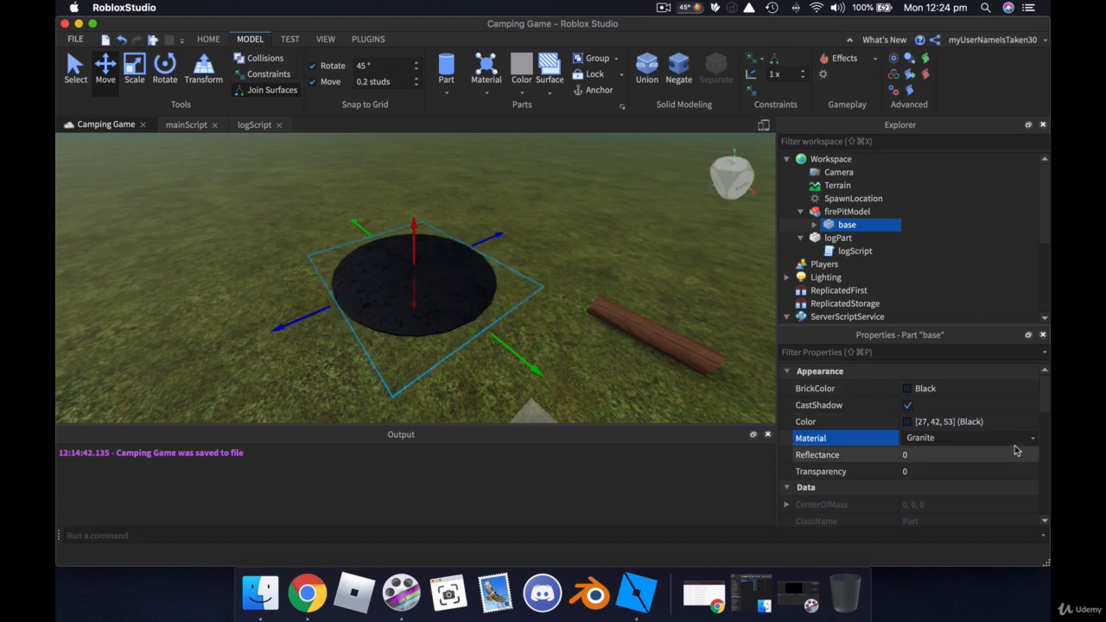
Anchor the base part and turn off its CanCollide property.
{"action": "left_click_drag", "start_coordinate": [1048, 395], "coordinate": [1043, 458]}
{"action": "left_click", "coordinate": [908, 422]}
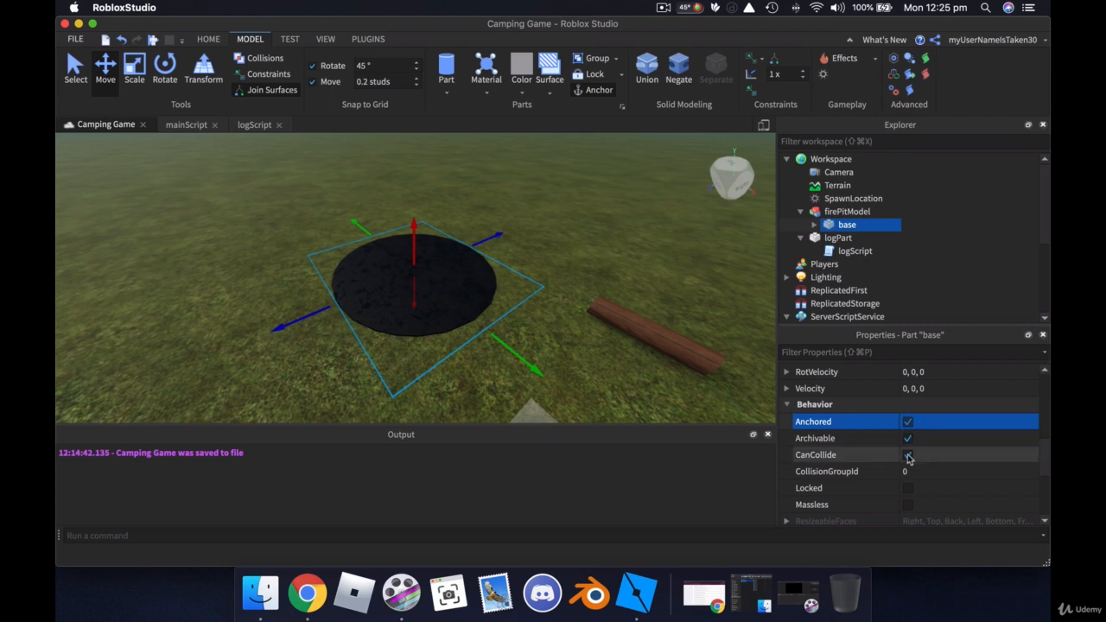
{"action": "left_click", "coordinate": [908, 456]}
Duplicate logPart and delete the logScript from the copy.
{"action": "right_click_drag", "start_coordinate": [546, 337], "coordinate": [542, 331]}
{"action": "key", "text": "q"}
{"action": "key", "text": "w"}
{"action": "key", "text": "e"}
{"action": "scroll", "coordinate": [543, 331], "scroll_direction": "down", "scroll_amount": 2}
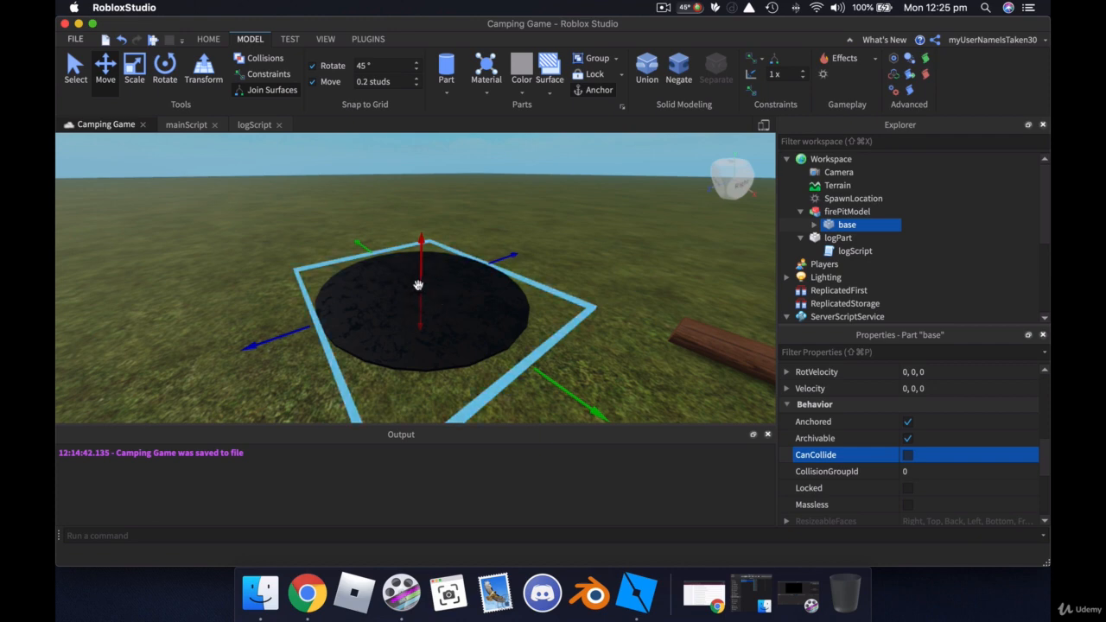
{"action": "left_click_drag", "start_coordinate": [915, 228], "coordinate": [840, 246]}
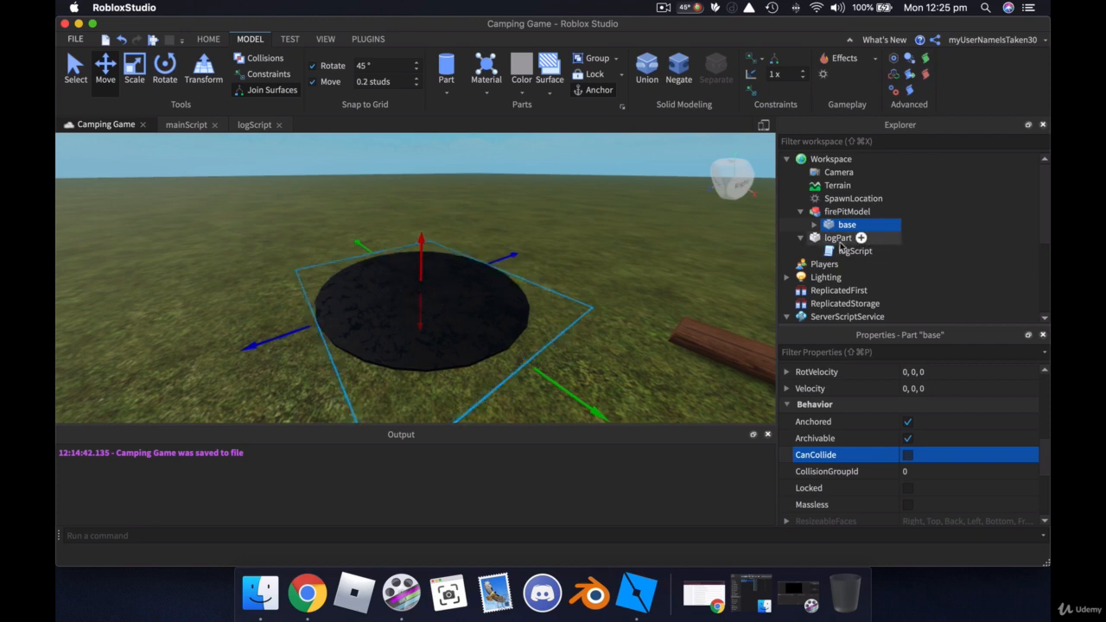
{"action": "left_click", "coordinate": [837, 240]}
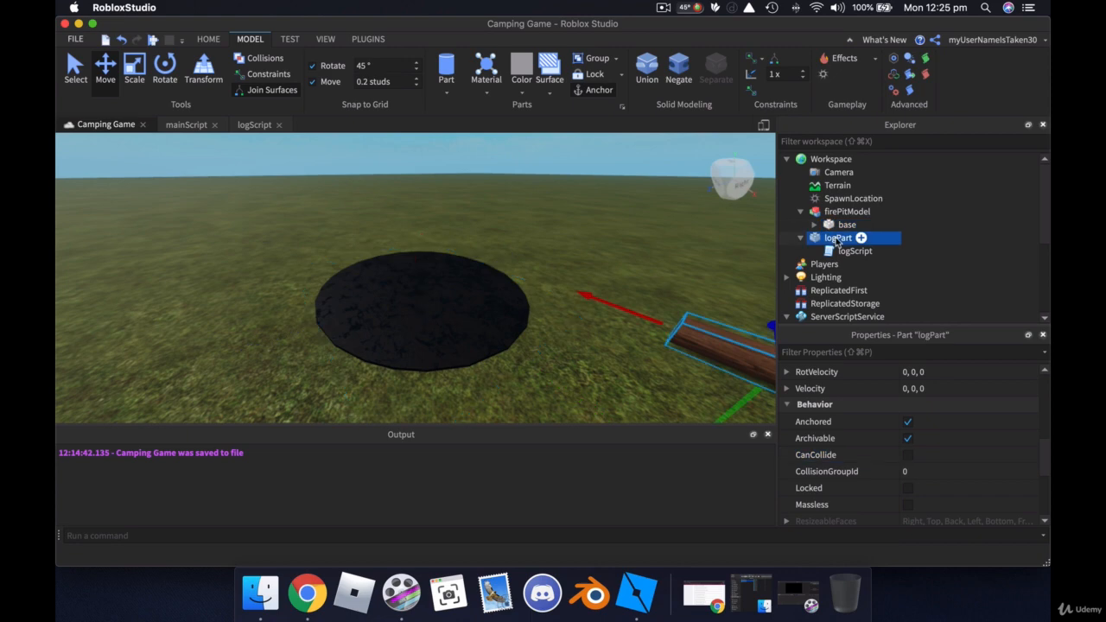
{"action": "key", "text": "super+d"}
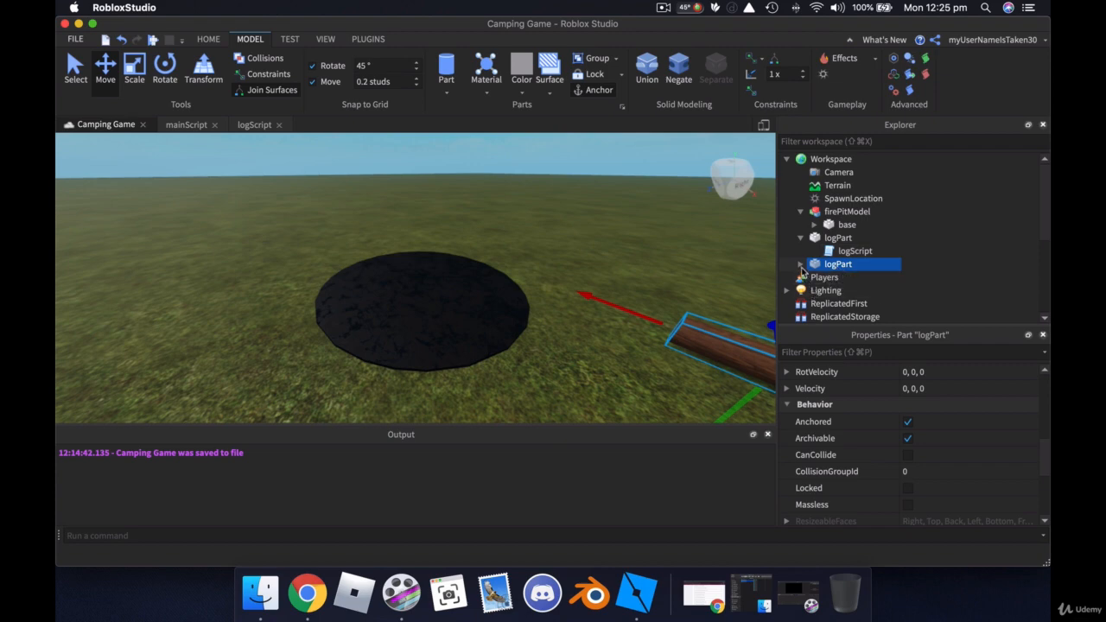
{"action": "left_click", "coordinate": [800, 265]}
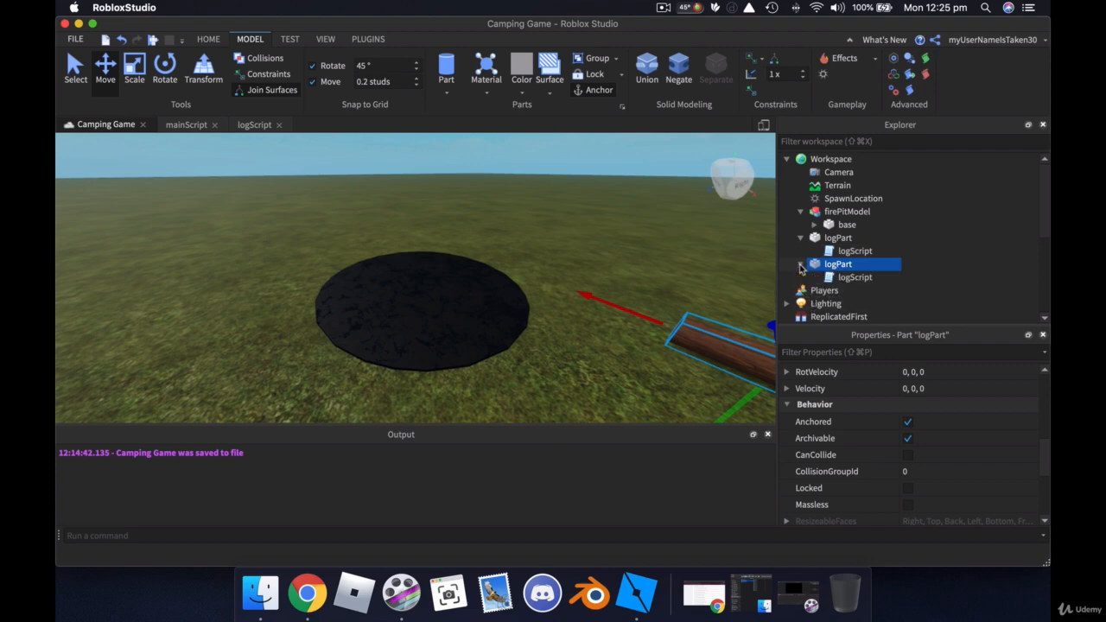
{"action": "left_click", "coordinate": [855, 278]}
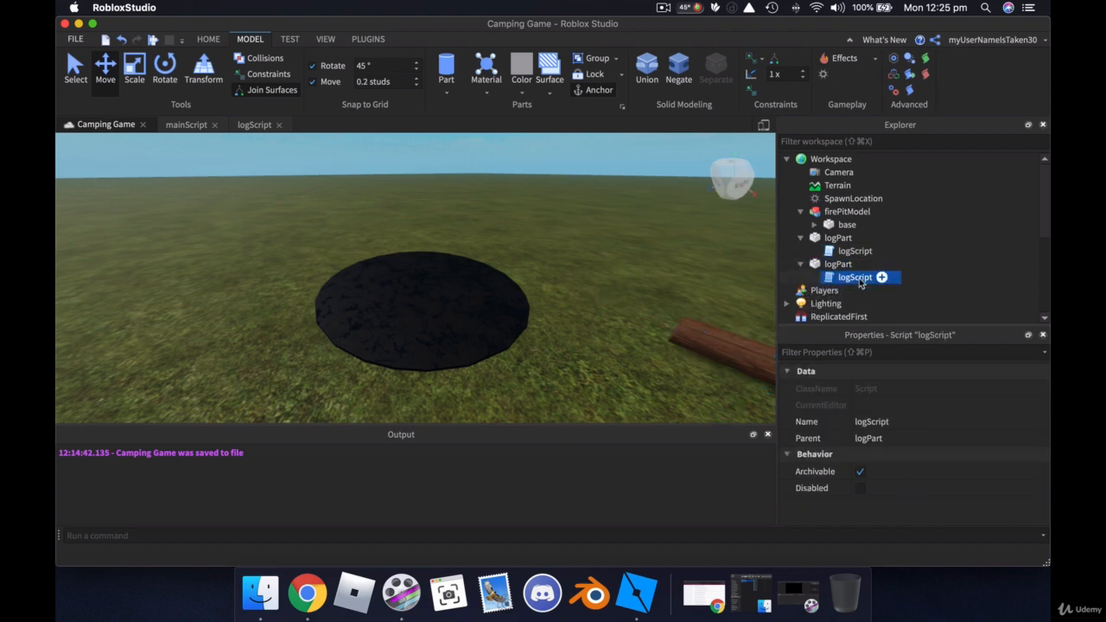
{"action": "key", "text": "Delete"}
Rename the script-free copy of logPart to log1.
{"action": "left_click", "coordinate": [834, 264]}
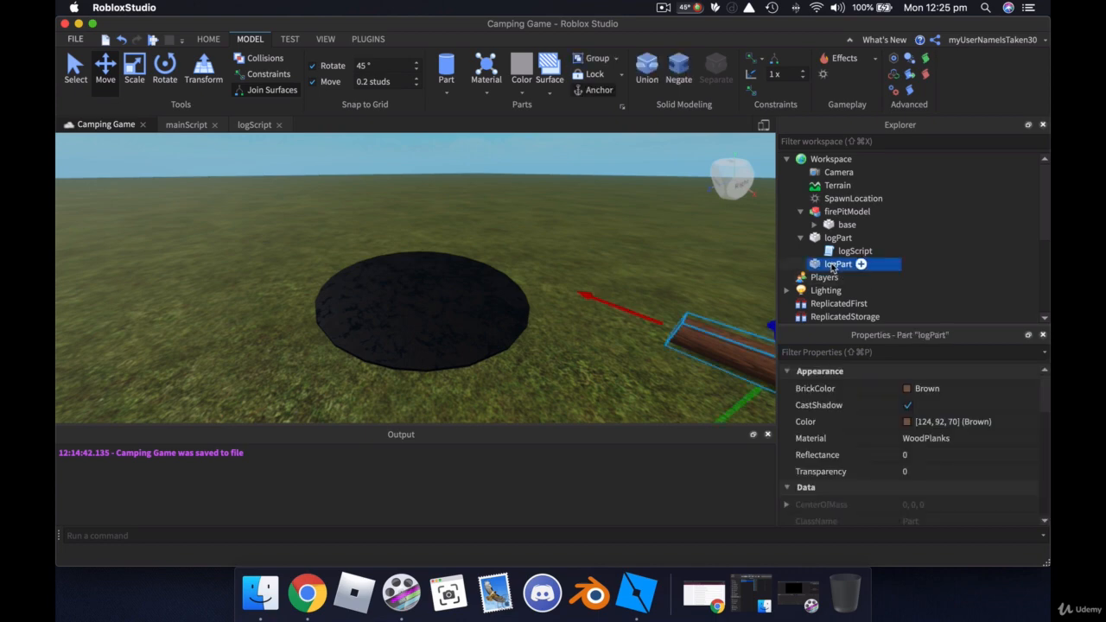
{"action": "left_click", "coordinate": [849, 266]}
{"action": "left_click", "coordinate": [853, 264]}
{"action": "key", "text": "Return"}
Shorten log1 and position it over the far half of the black fire pit base.
{"action": "left_click_drag", "start_coordinate": [627, 314], "coordinate": [424, 297]}
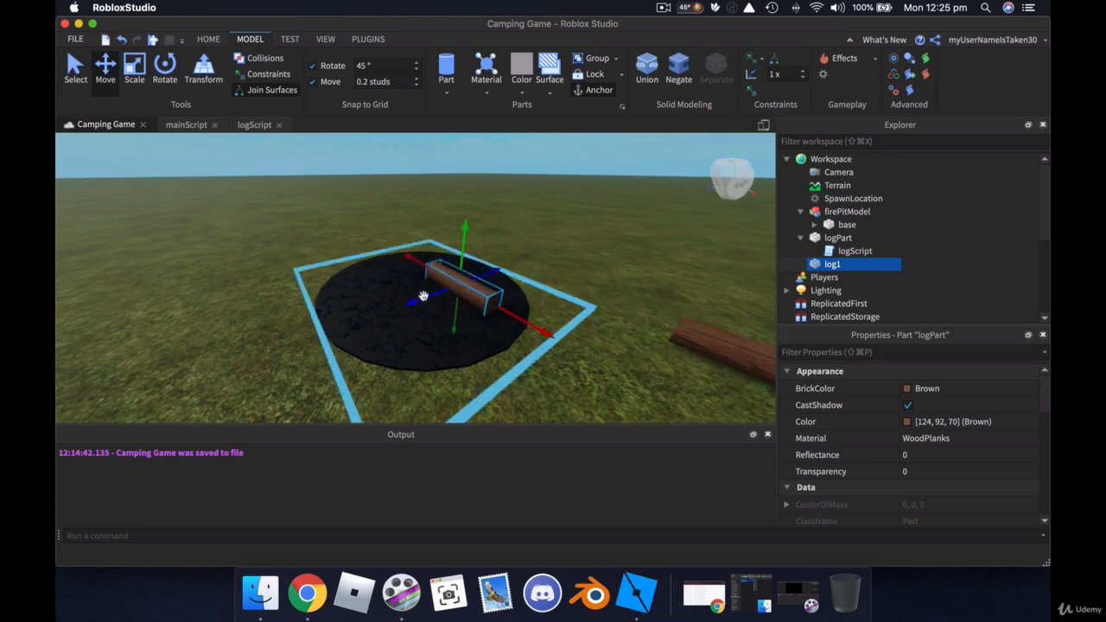
{"action": "left_click_drag", "start_coordinate": [530, 320], "coordinate": [432, 235]}
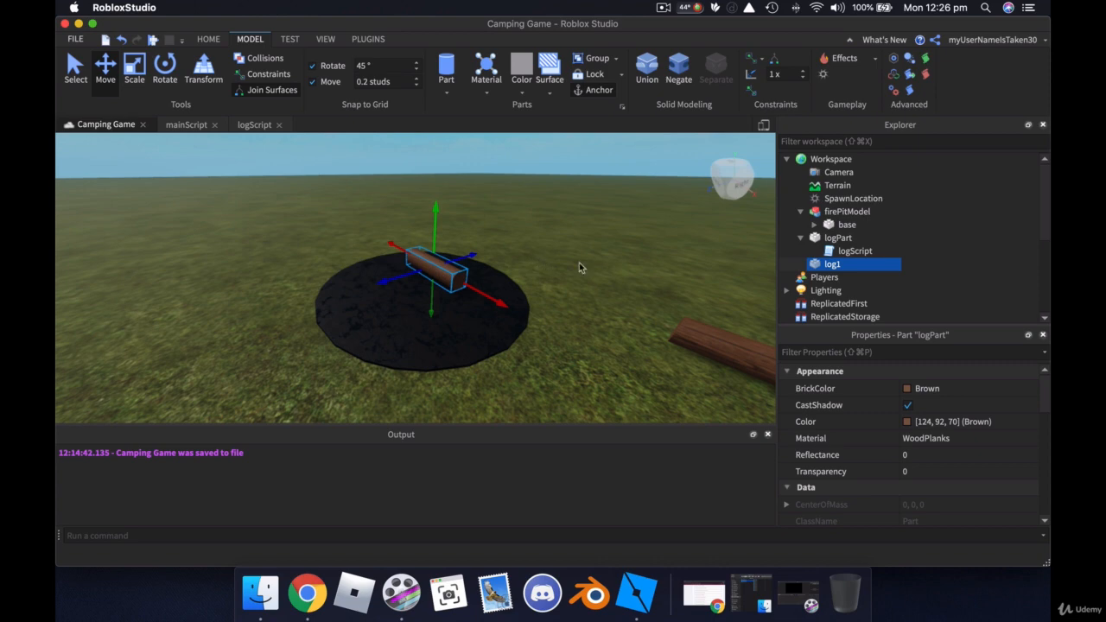
Duplicate log1 to place a second, parallel log beside it on the base, and rename the shifted log to log2.
{"action": "mouse_move", "coordinate": [818, 267]}
{"action": "key", "text": "super+d"}
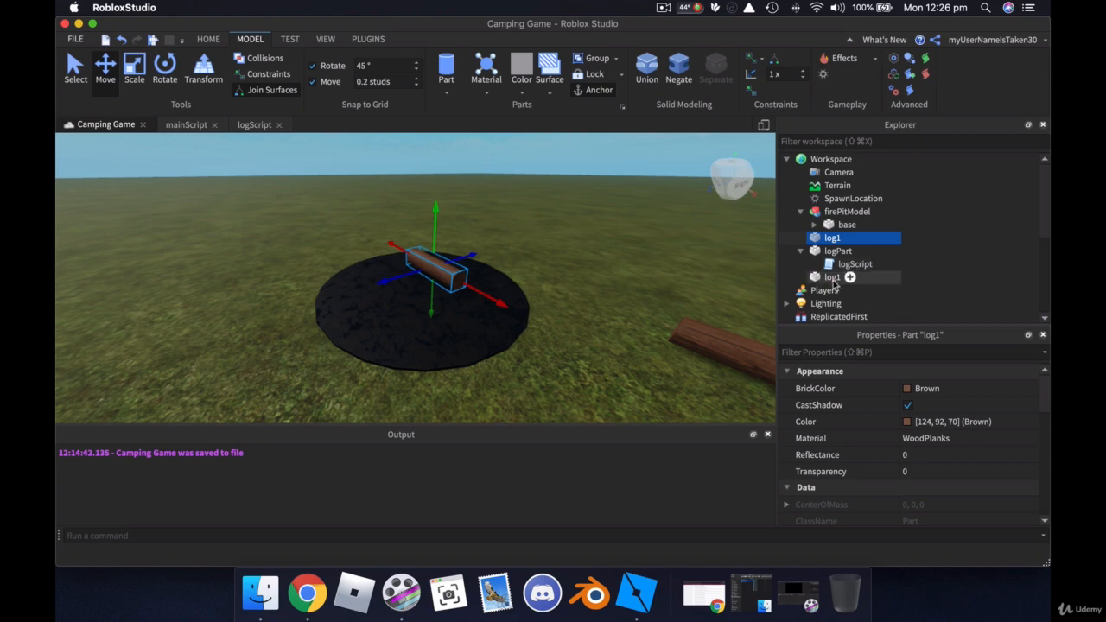
{"action": "left_click", "coordinate": [833, 277]}
{"action": "left_click_drag", "start_coordinate": [372, 288], "coordinate": [360, 292]}
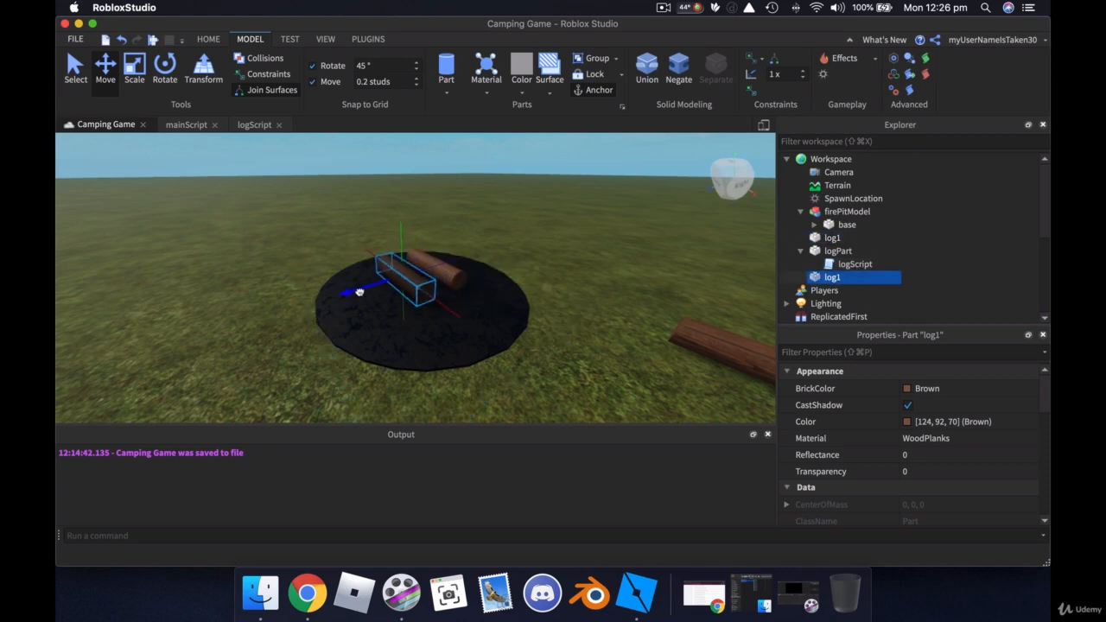
{"action": "left_click", "coordinate": [840, 280]}
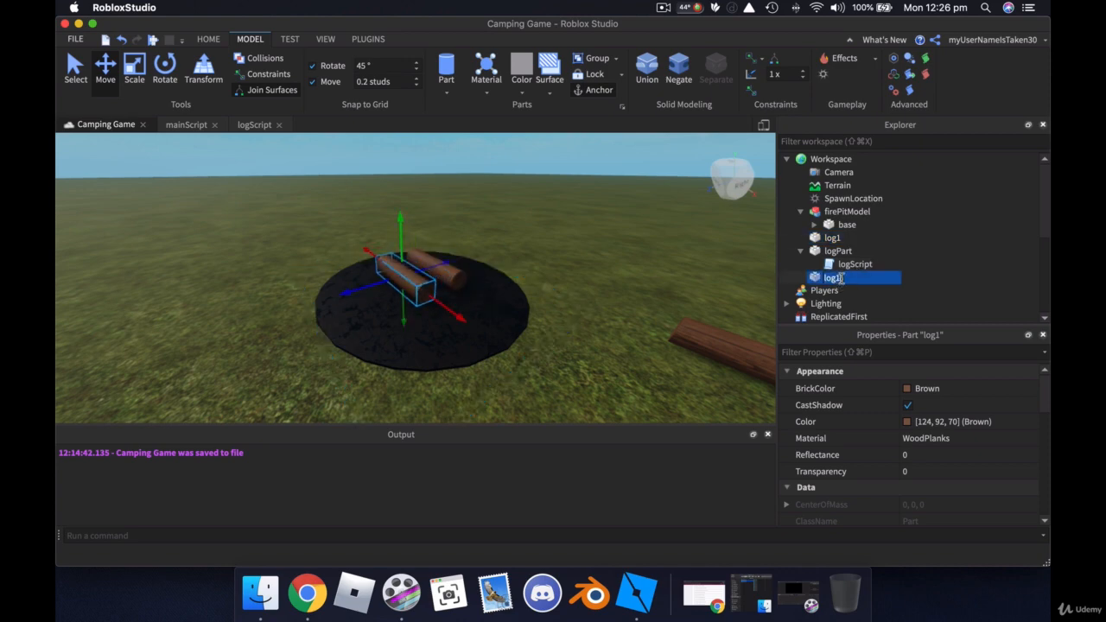
{"action": "left_click", "coordinate": [840, 280]}
{"action": "type", "text": "2"}
{"action": "key", "text": "Return"}
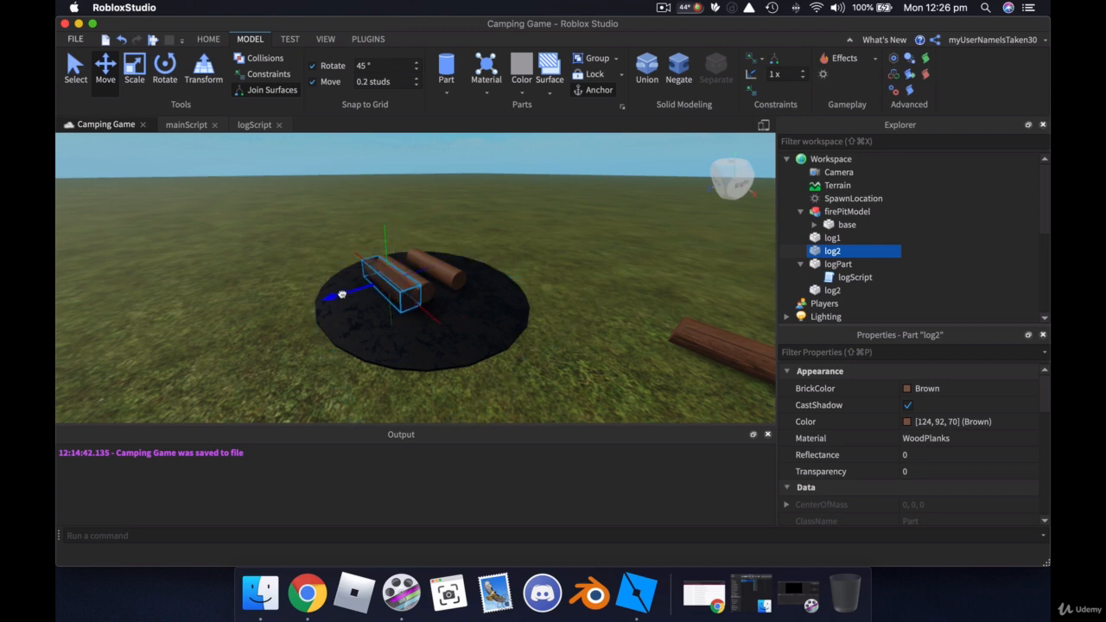
Place a duplicate of log2 as a third parallel log on the base, and rename the middle log to log3.
{"action": "left_click_drag", "start_coordinate": [343, 294], "coordinate": [307, 303]}
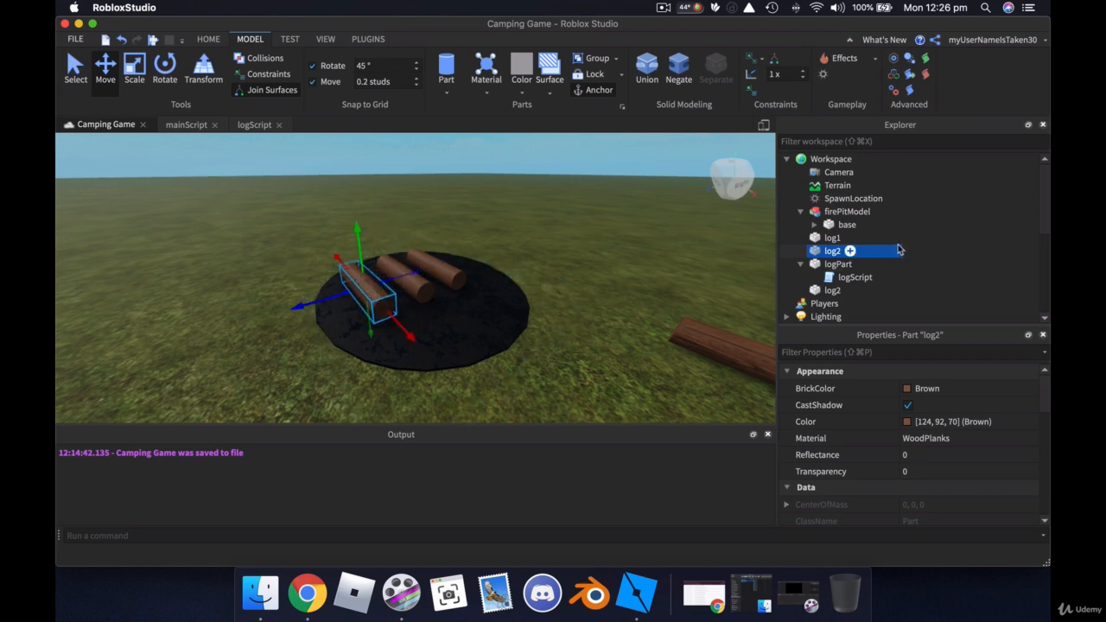
{"action": "left_click", "coordinate": [840, 291]}
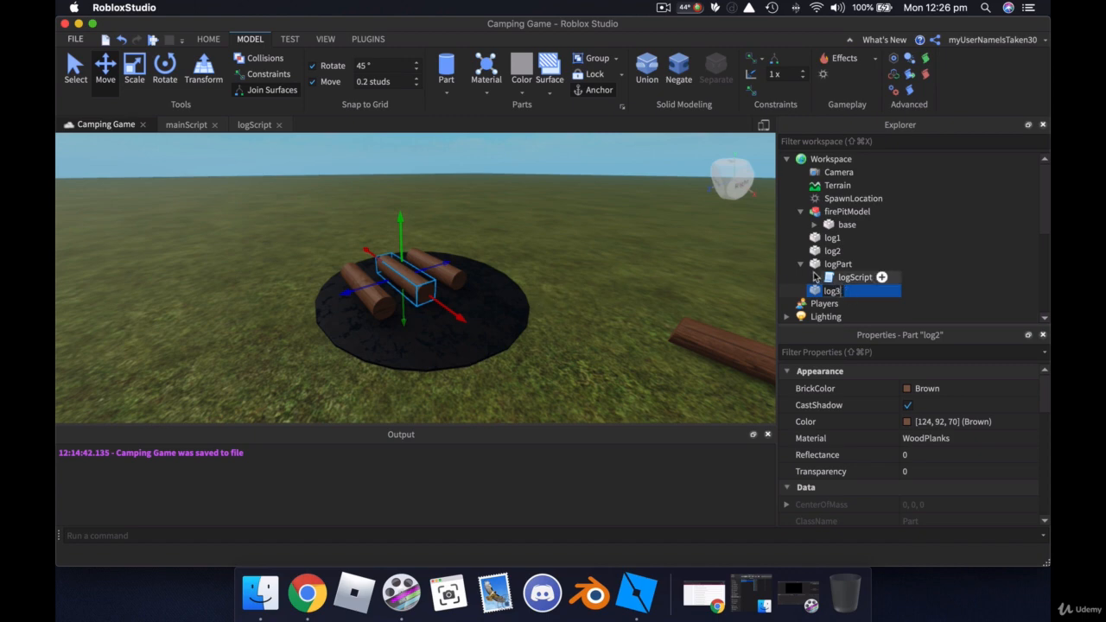
{"action": "left_click", "coordinate": [579, 307]}
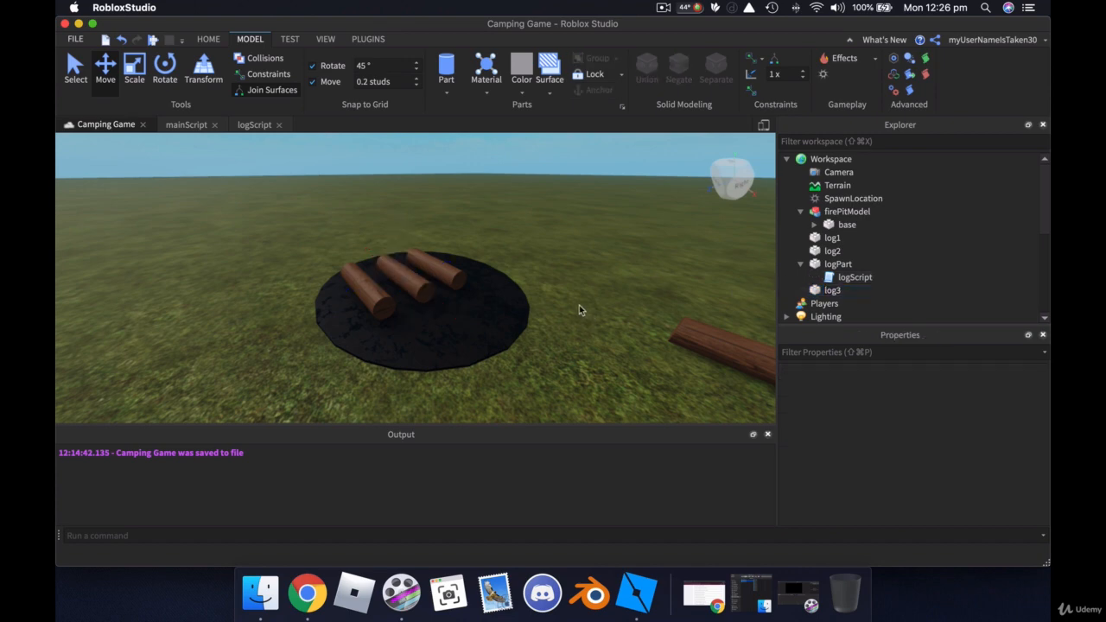
Group log1, log2 and log3 into one model and rename it logModel.
{"action": "left_click", "coordinate": [832, 291]}
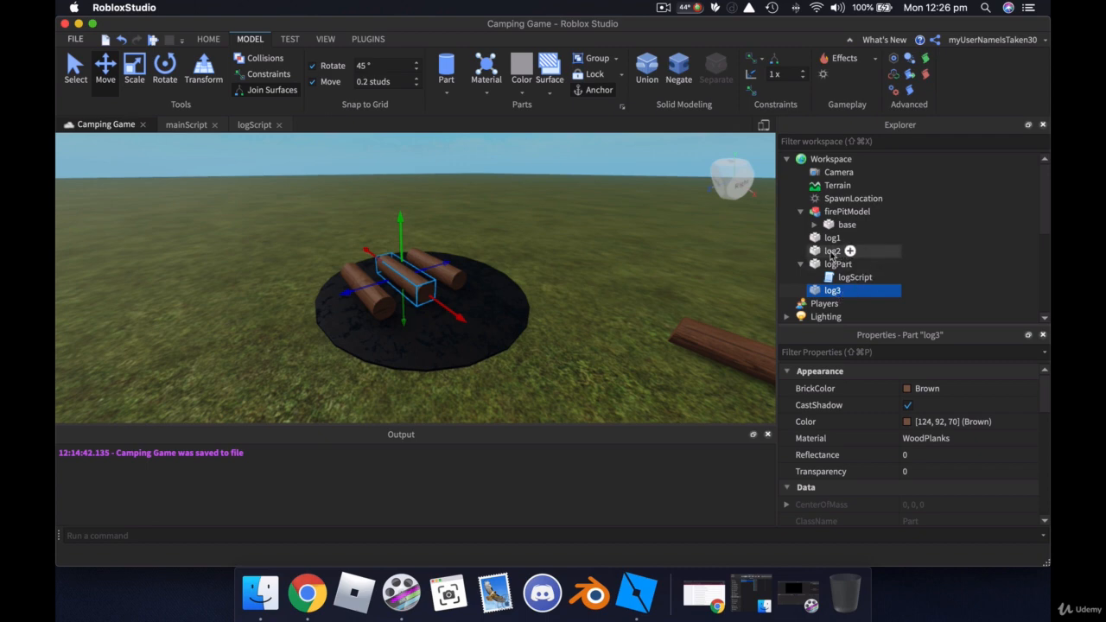
{"action": "left_click", "coordinate": [832, 251], "text": "super"}
{"action": "left_click", "coordinate": [832, 238], "text": "super"}
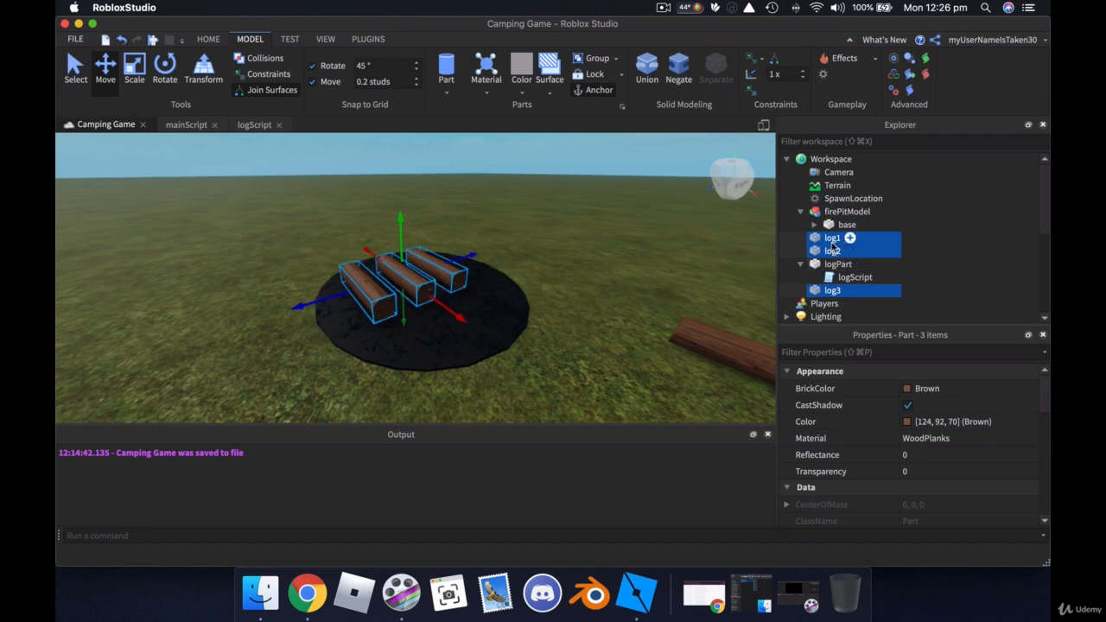
{"action": "right_click", "coordinate": [831, 249]}
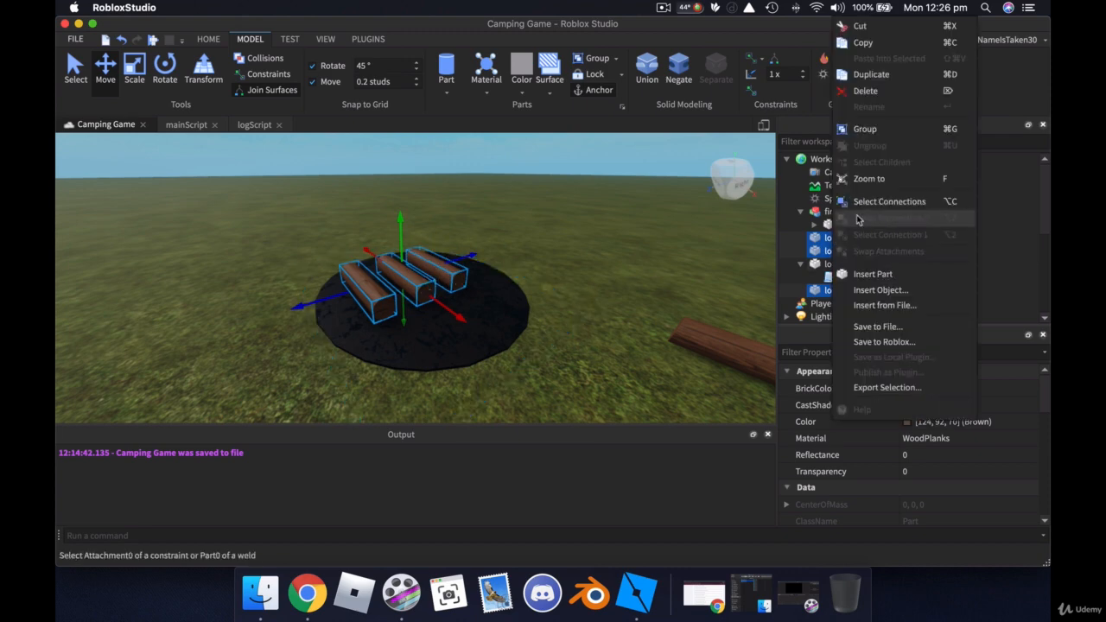
{"action": "left_click", "coordinate": [866, 129]}
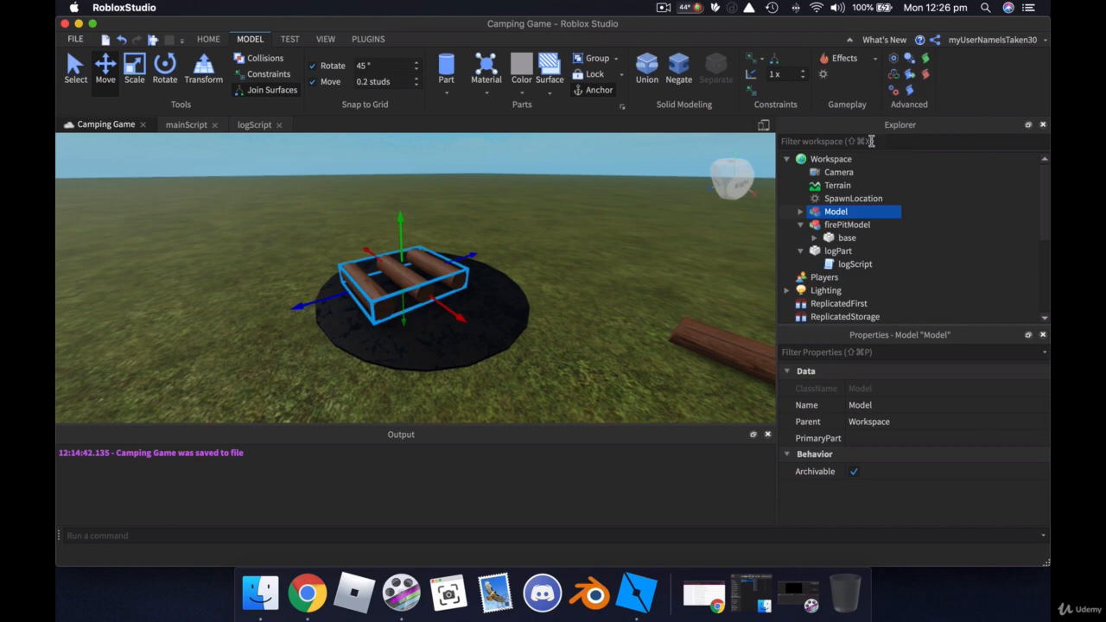
{"action": "double_click", "coordinate": [835, 213]}
{"action": "key", "text": "BackSpace"}
{"action": "key", "text": "Return"}
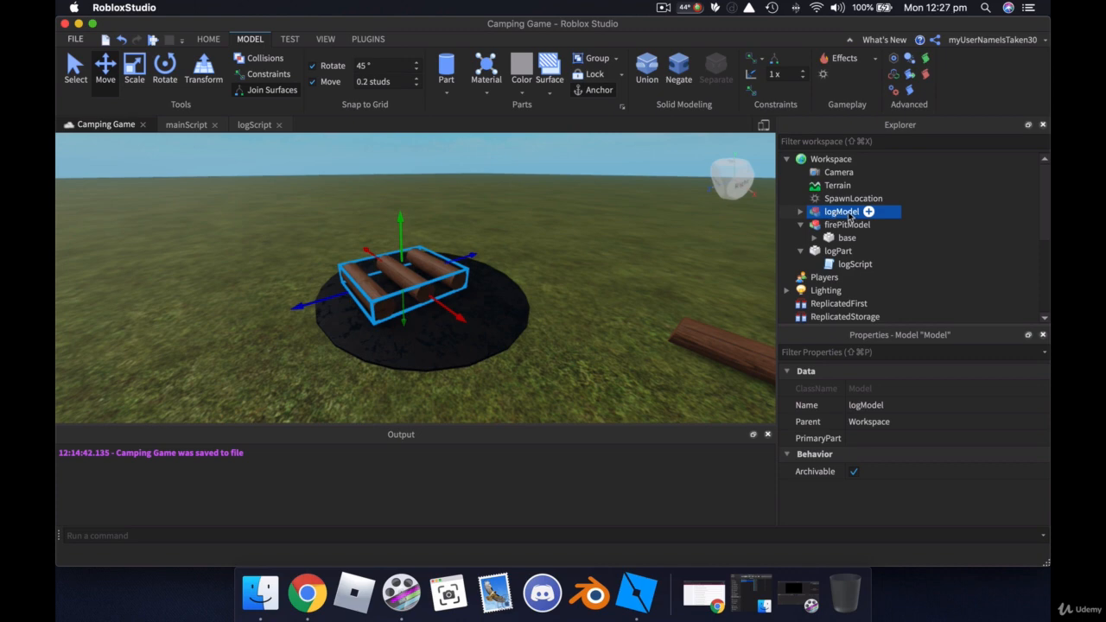
Nest logModel inside firePitModel and shift the three logs toward the centre of the base.
{"action": "left_click_drag", "start_coordinate": [849, 217], "coordinate": [847, 223]}
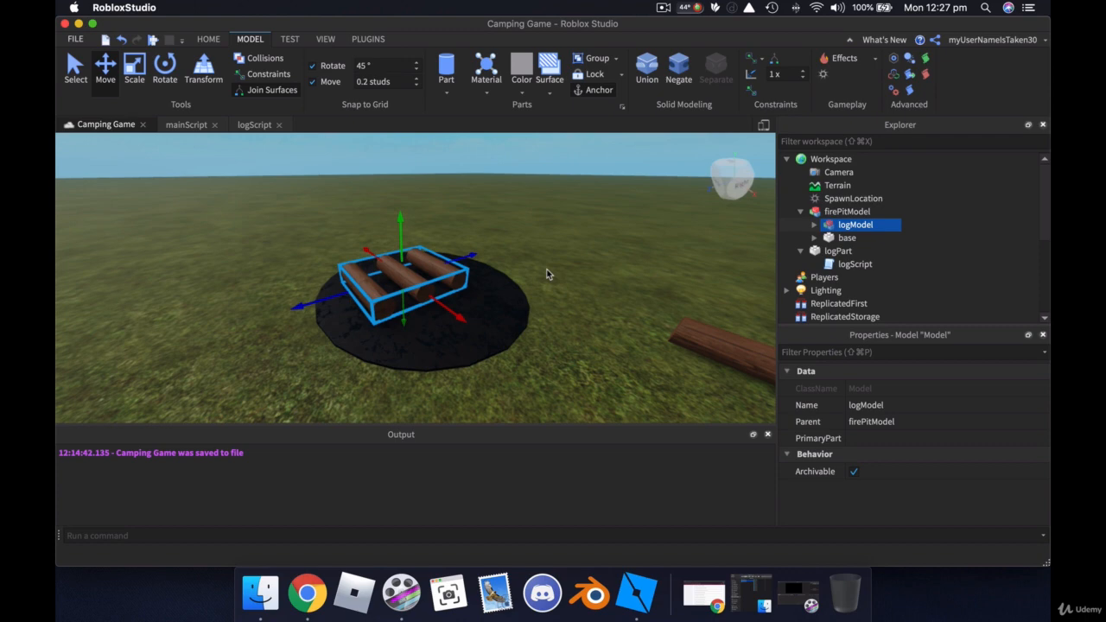
{"action": "left_click", "coordinate": [813, 225]}
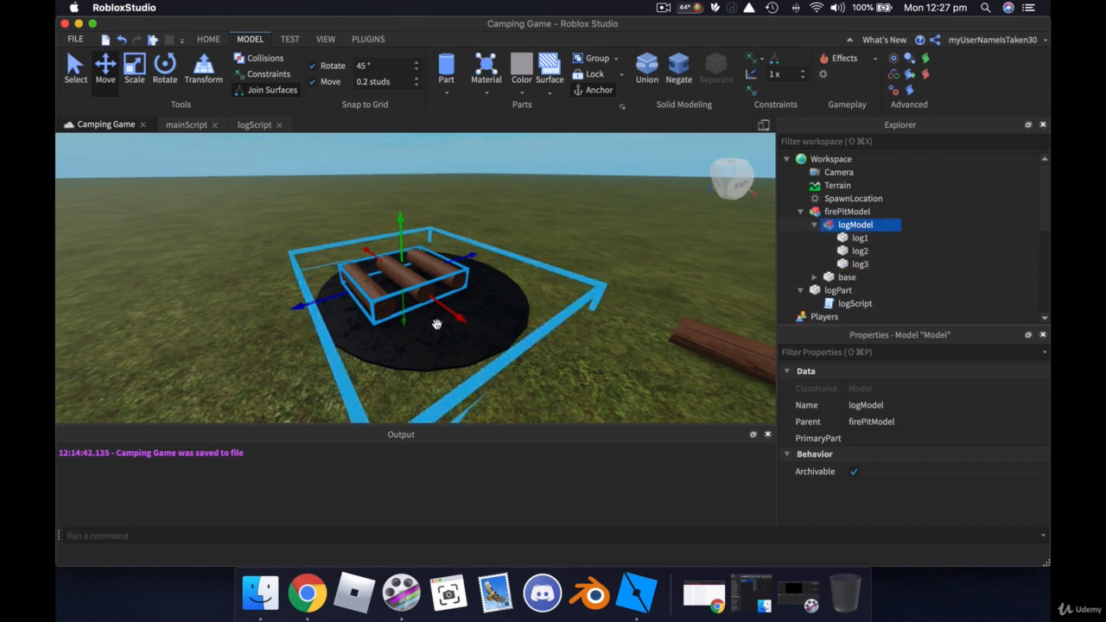
{"action": "left_click_drag", "start_coordinate": [456, 317], "coordinate": [471, 331]}
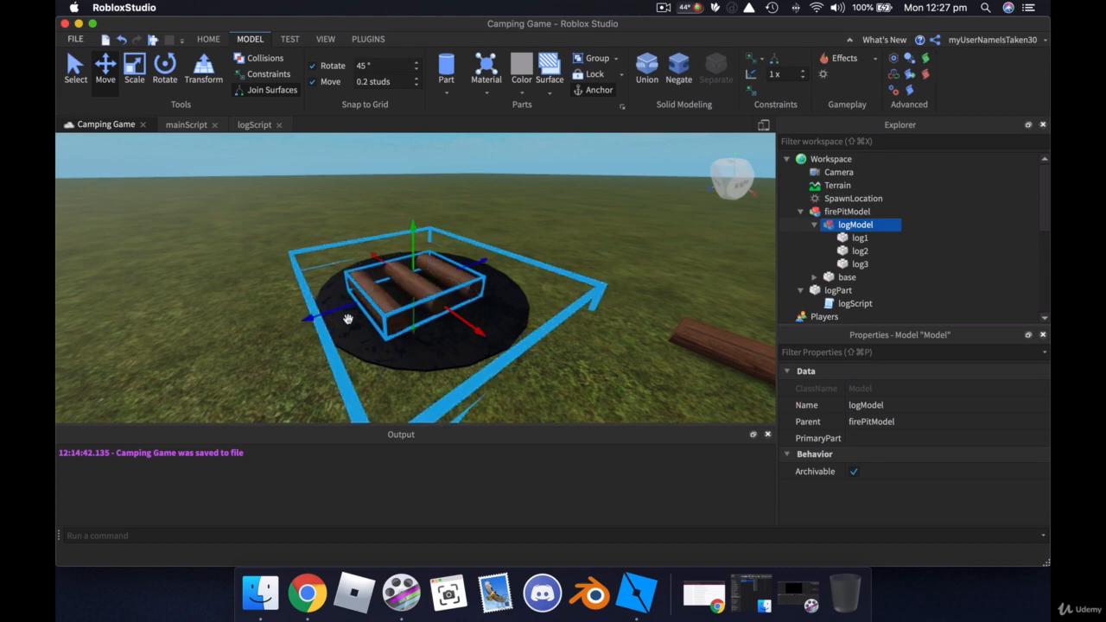
{"action": "left_click_drag", "start_coordinate": [327, 313], "coordinate": [341, 313]}
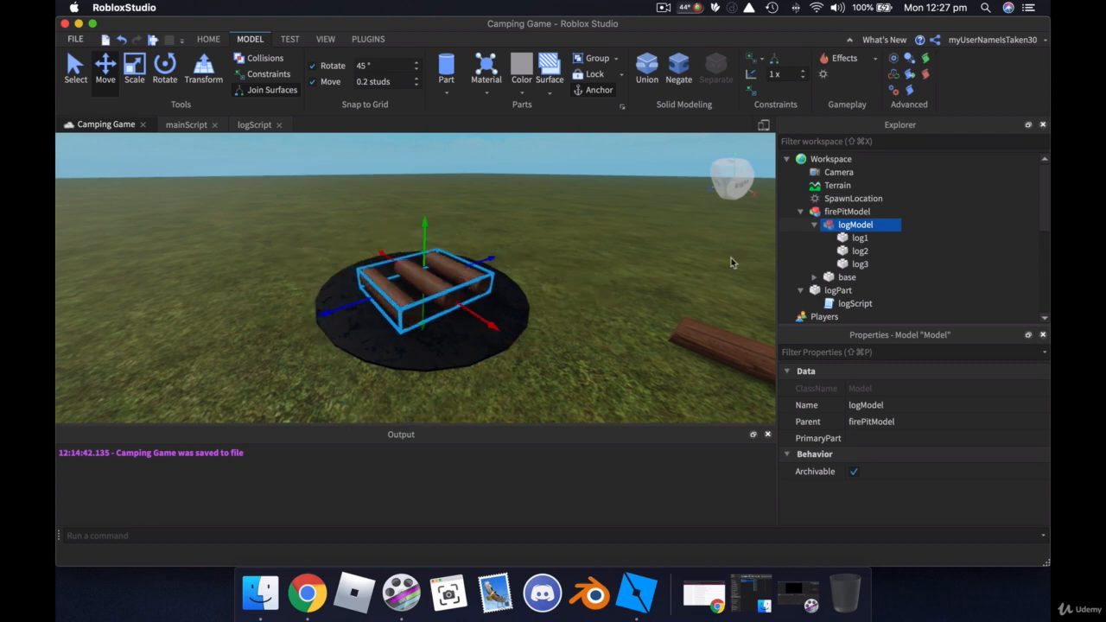
Turn off rotation snapping, rotate log1 freely and move it so it leans against the middle log.
{"action": "left_click", "coordinate": [872, 241]}
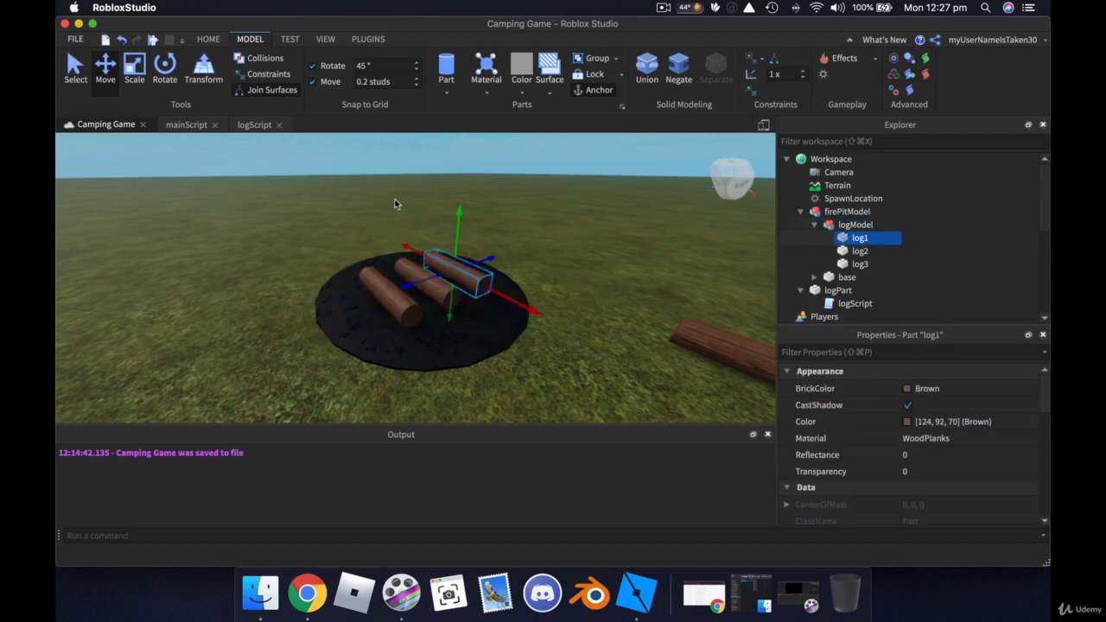
{"action": "left_click", "coordinate": [165, 68]}
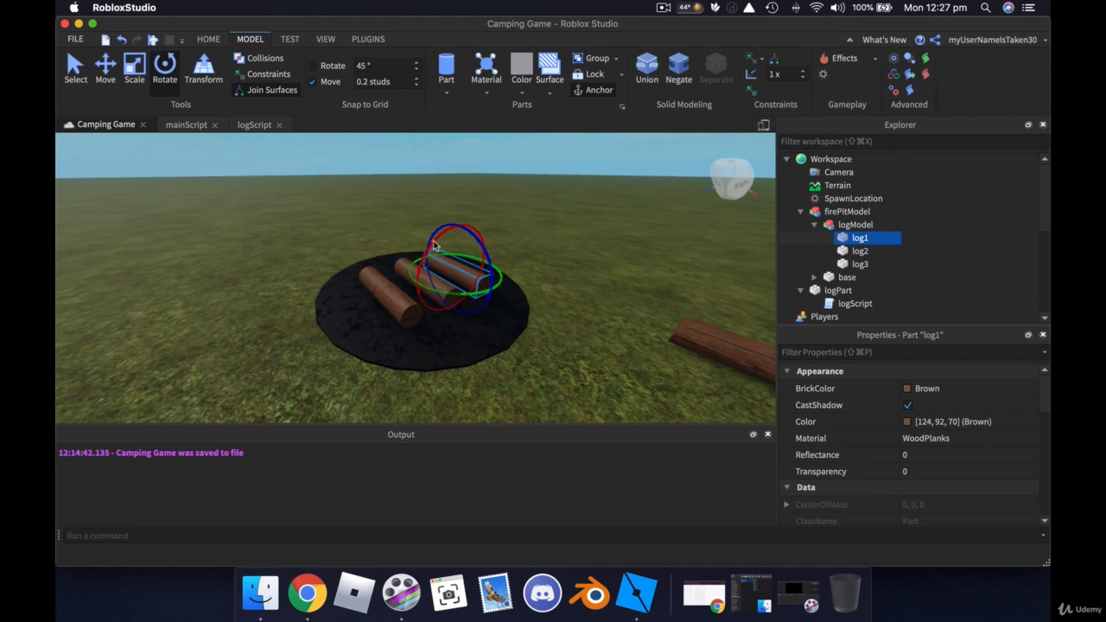
{"action": "left_click_drag", "start_coordinate": [435, 246], "coordinate": [412, 302]}
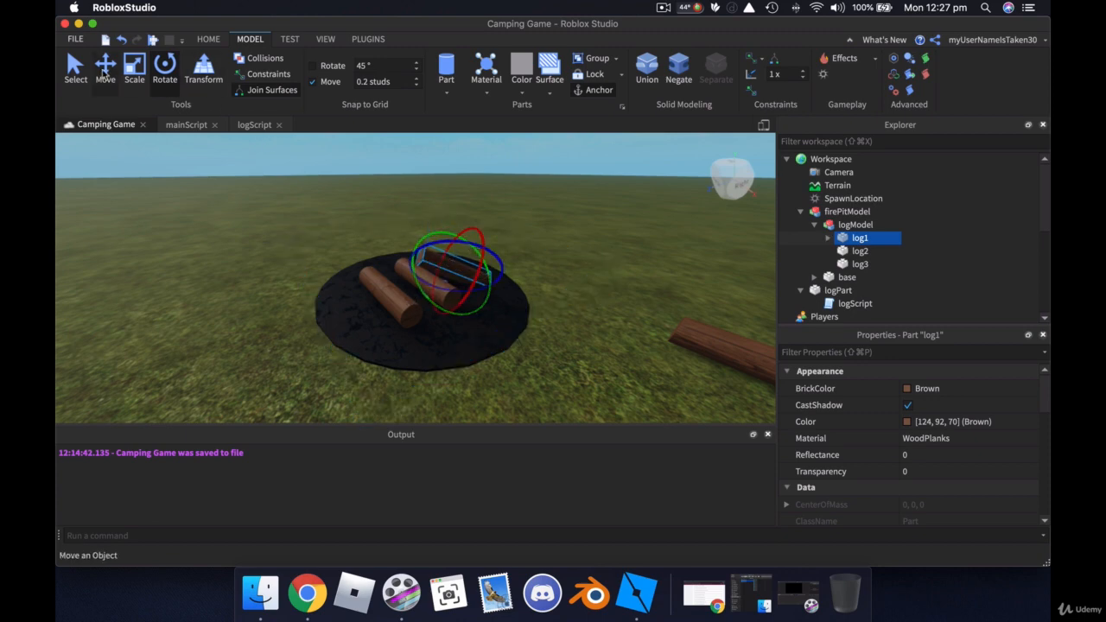
{"action": "left_click", "coordinate": [105, 70]}
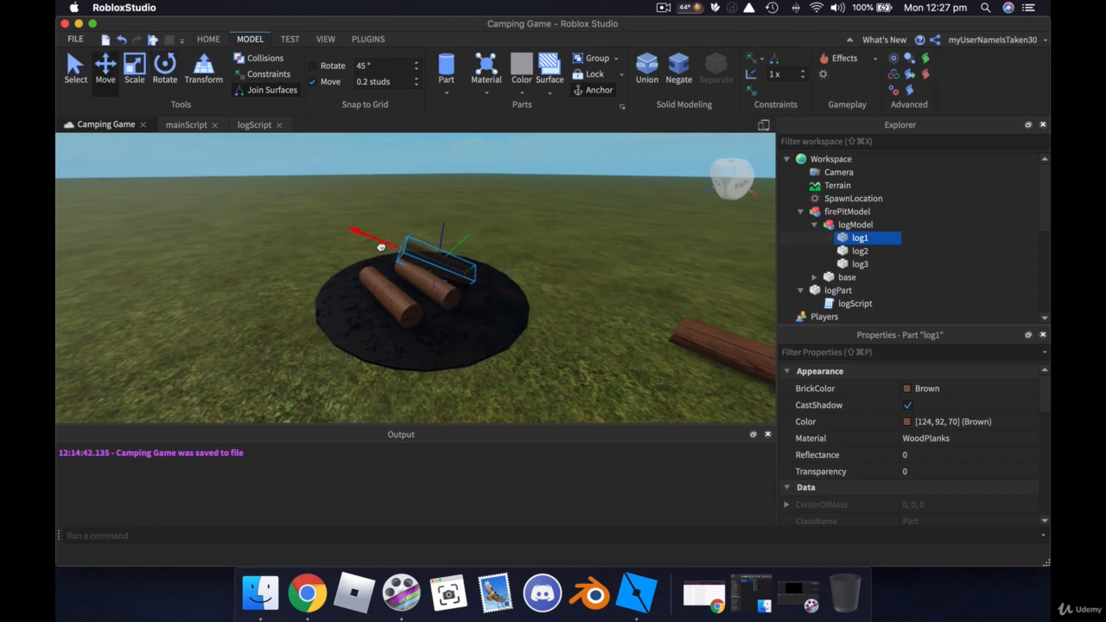
Rotate log2 and raise it so it lies tilted across the middle log in the pile.
{"action": "left_click", "coordinate": [860, 250]}
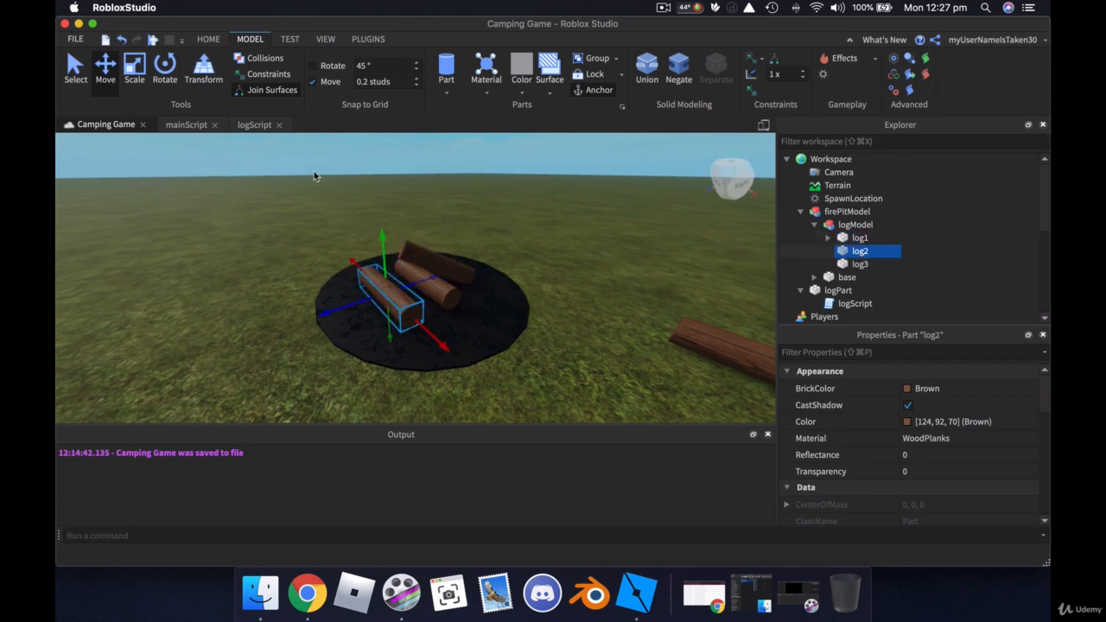
{"action": "left_click", "coordinate": [165, 70]}
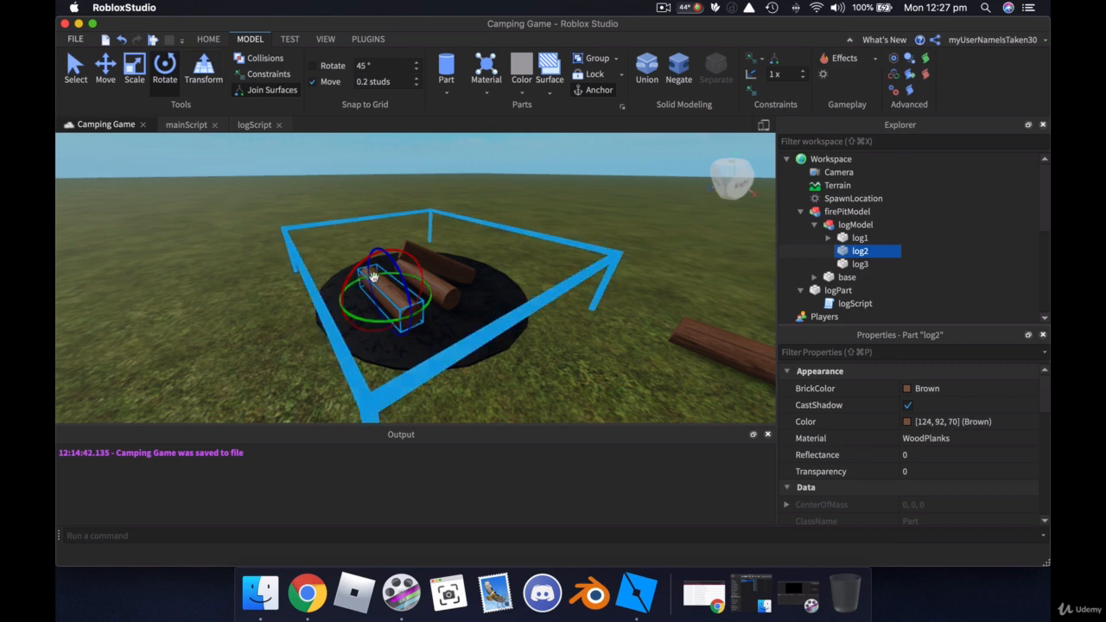
{"action": "left_click_drag", "start_coordinate": [373, 277], "coordinate": [371, 301]}
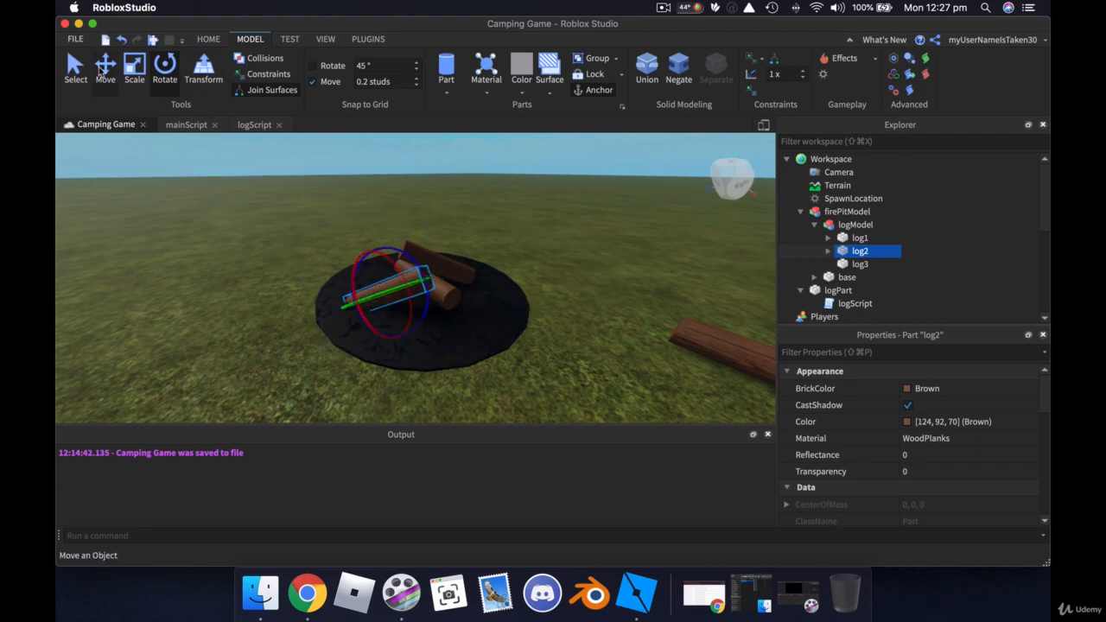
{"action": "left_click", "coordinate": [104, 69]}
{"action": "left_click", "coordinate": [373, 307]}
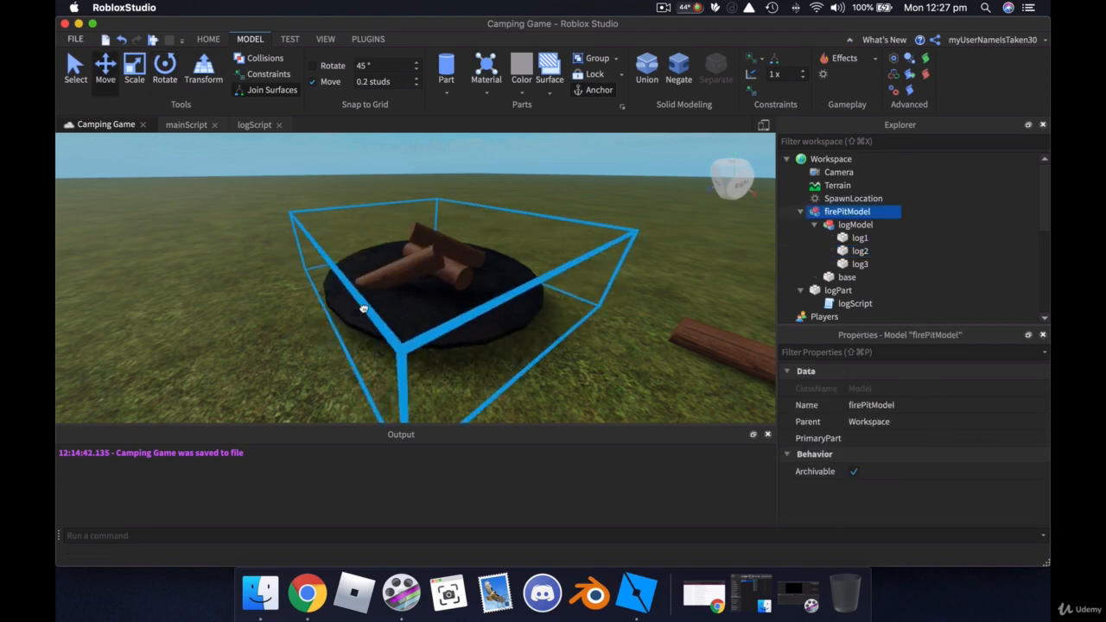
{"action": "left_click_drag", "start_coordinate": [360, 309], "coordinate": [407, 285]}
{"action": "left_click", "coordinate": [861, 252]}
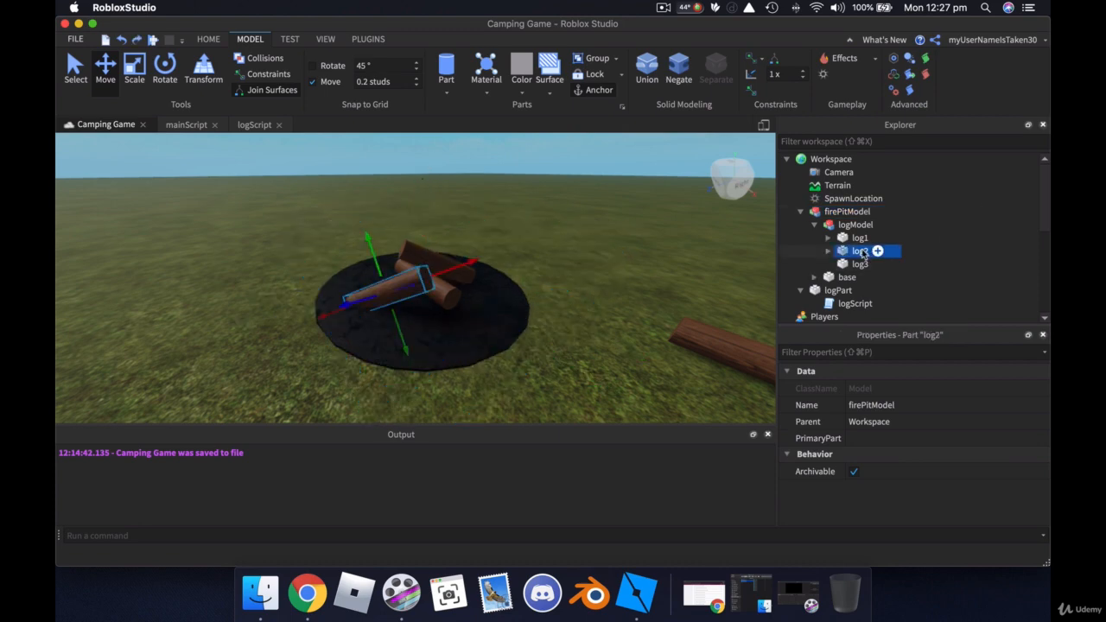
{"action": "left_click_drag", "start_coordinate": [350, 303], "coordinate": [364, 297]}
{"action": "left_click_drag", "start_coordinate": [387, 257], "coordinate": [383, 242]}
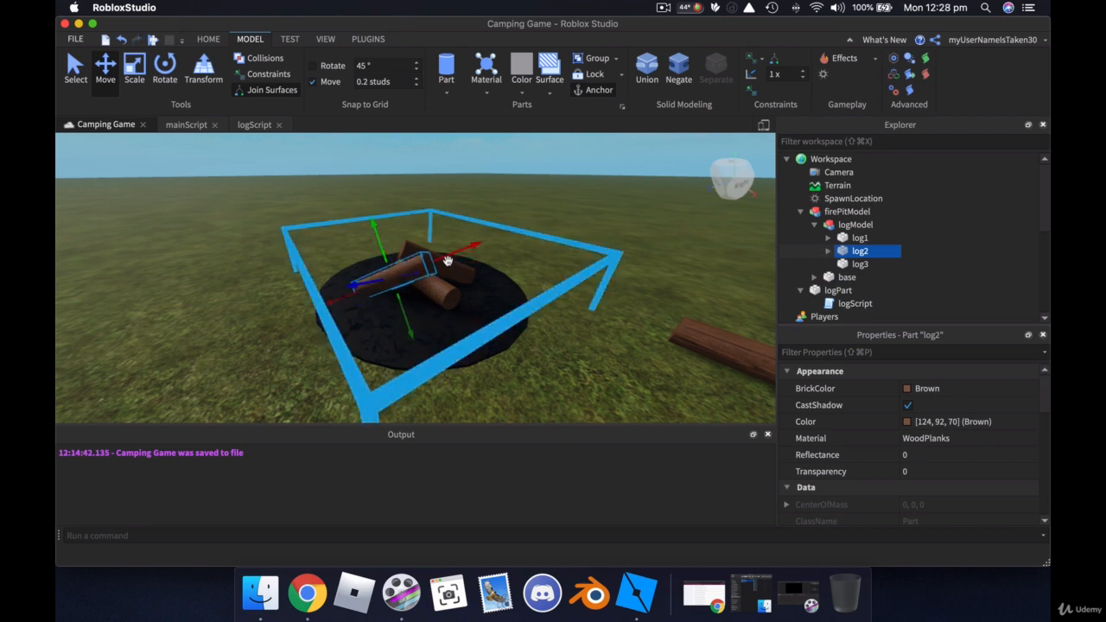
{"action": "left_click_drag", "start_coordinate": [456, 250], "coordinate": [468, 252]}
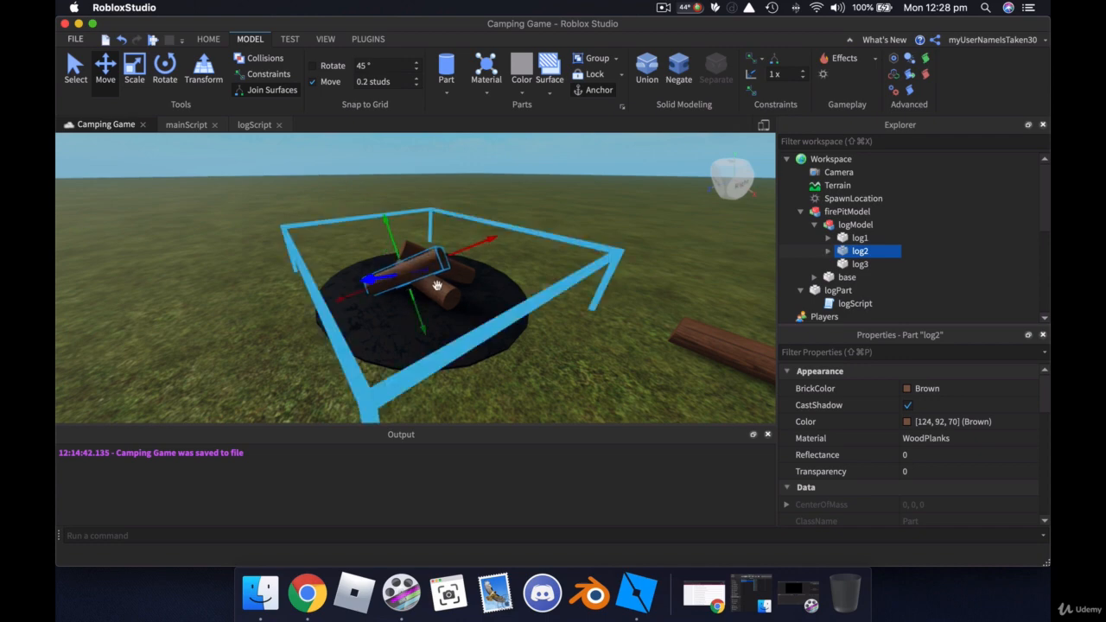
Lower logModel toward the base and shift the log pile closer to the base's centre.
{"action": "right_click_drag", "start_coordinate": [514, 299], "coordinate": [510, 299]}
{"action": "scroll", "coordinate": [511, 299], "scroll_direction": "up", "scroll_amount": 3}
{"action": "scroll", "coordinate": [510, 298], "scroll_direction": "down", "scroll_amount": 4}
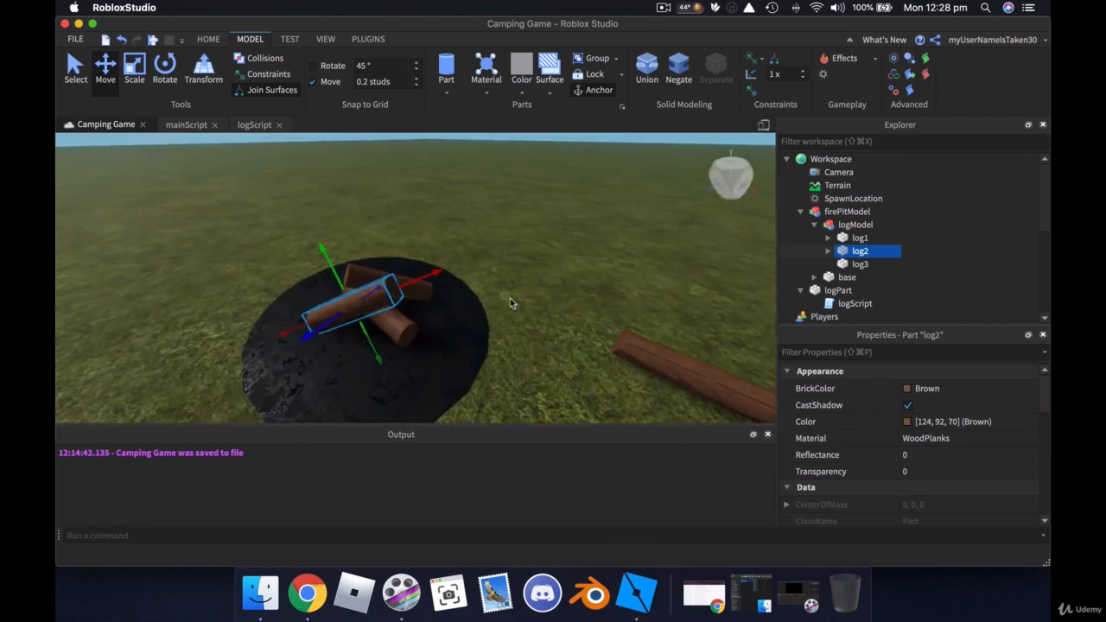
{"action": "scroll", "coordinate": [510, 299], "scroll_direction": "up", "scroll_amount": 1}
{"action": "scroll", "coordinate": [510, 298], "scroll_direction": "down", "scroll_amount": 2}
{"action": "key", "text": "a"}
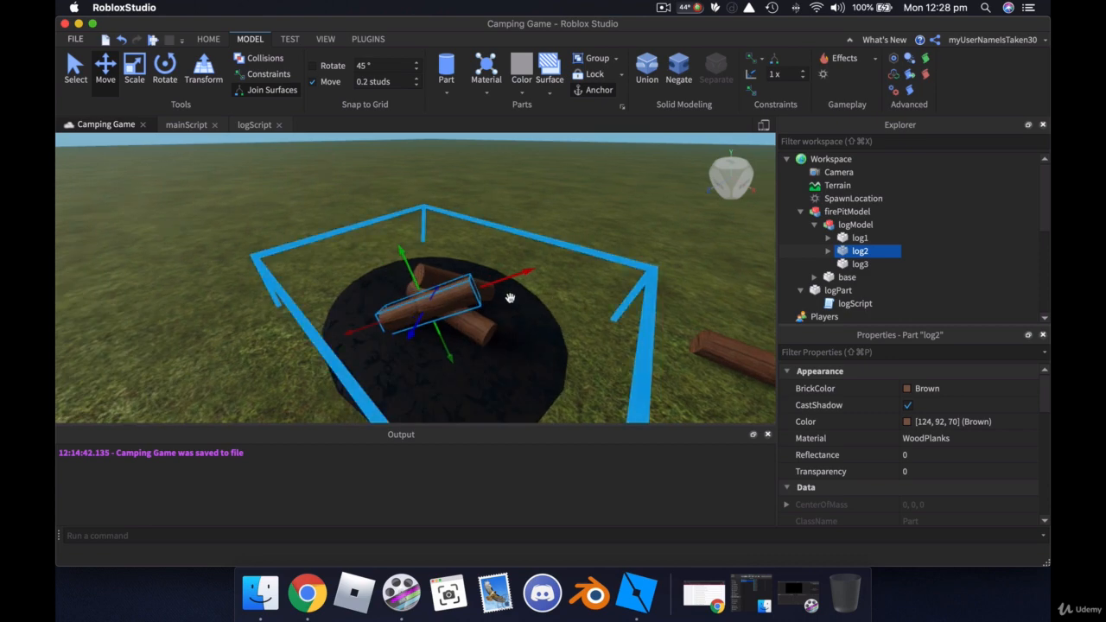
{"action": "scroll", "coordinate": [509, 300], "scroll_direction": "down", "scroll_amount": 2}
{"action": "scroll", "coordinate": [510, 299], "scroll_direction": "up", "scroll_amount": 2}
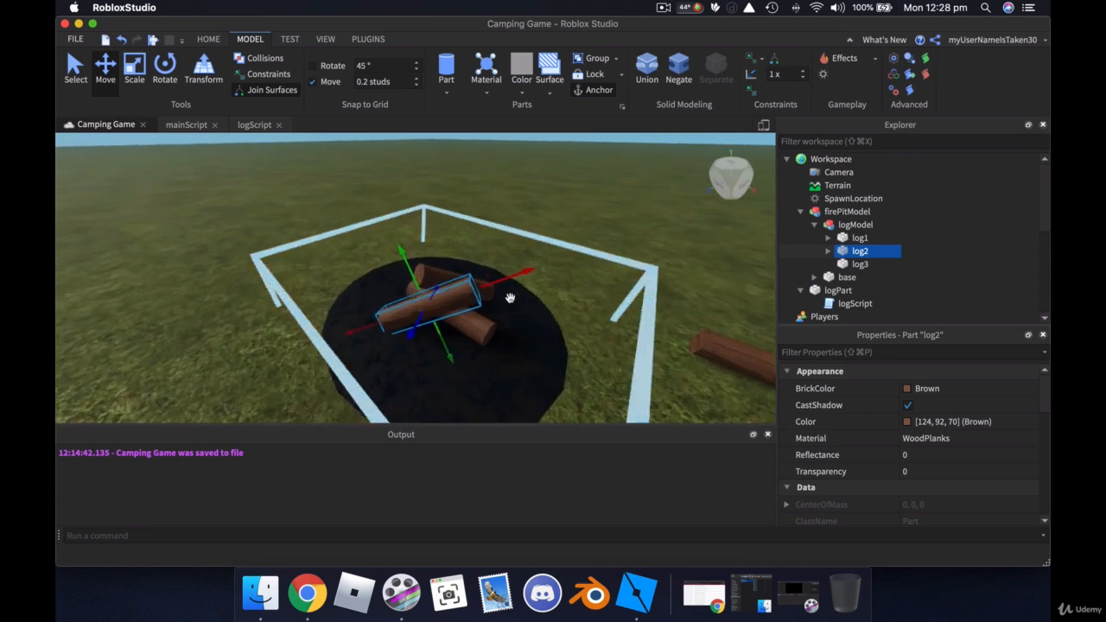
{"action": "left_click", "coordinate": [856, 225]}
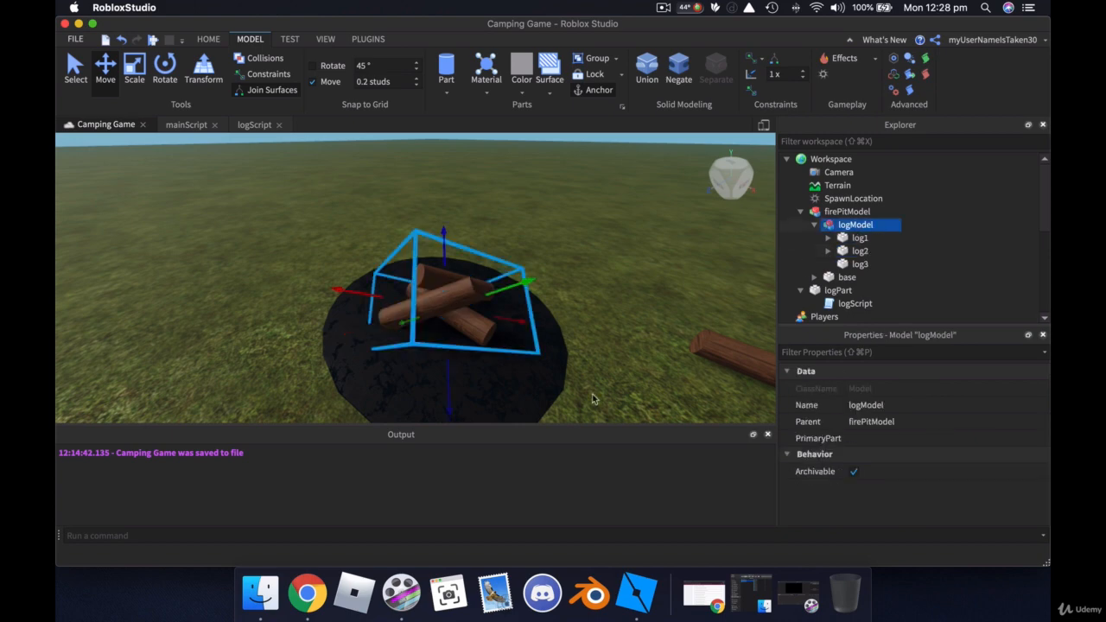
{"action": "left_click_drag", "start_coordinate": [449, 398], "coordinate": [449, 425]}
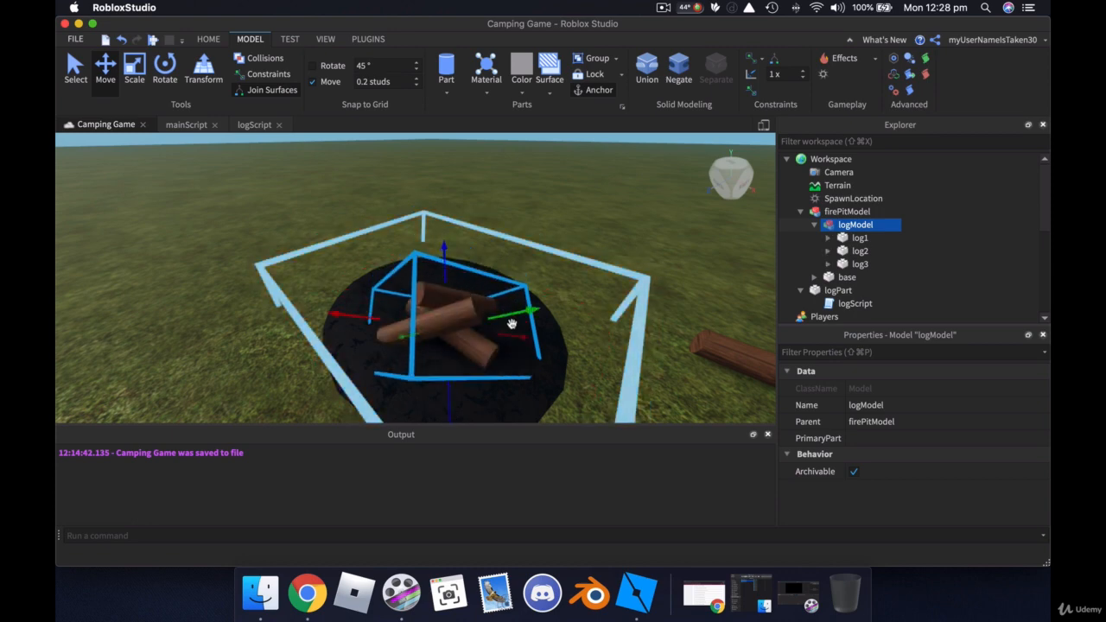
{"action": "left_click_drag", "start_coordinate": [510, 312], "coordinate": [639, 304]}
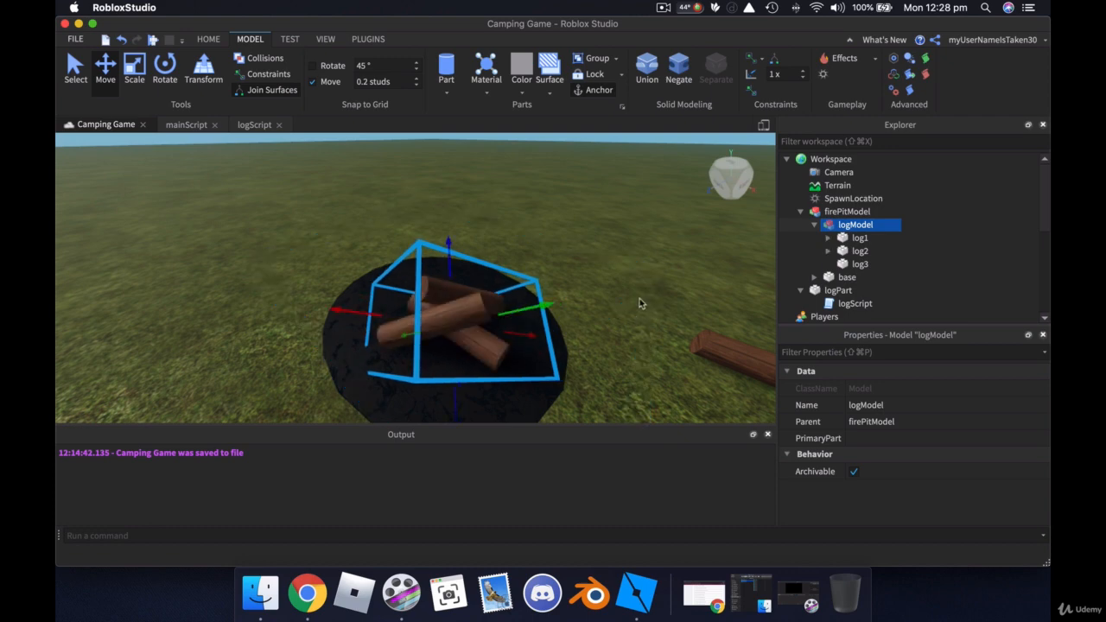
Check the Anchored and CanCollide properties of all three logs in logModel together.
{"action": "left_click", "coordinate": [590, 337]}
{"action": "right_click_drag", "start_coordinate": [567, 335], "coordinate": [567, 331]}
{"action": "scroll", "coordinate": [567, 331], "scroll_direction": "down", "scroll_amount": 3}
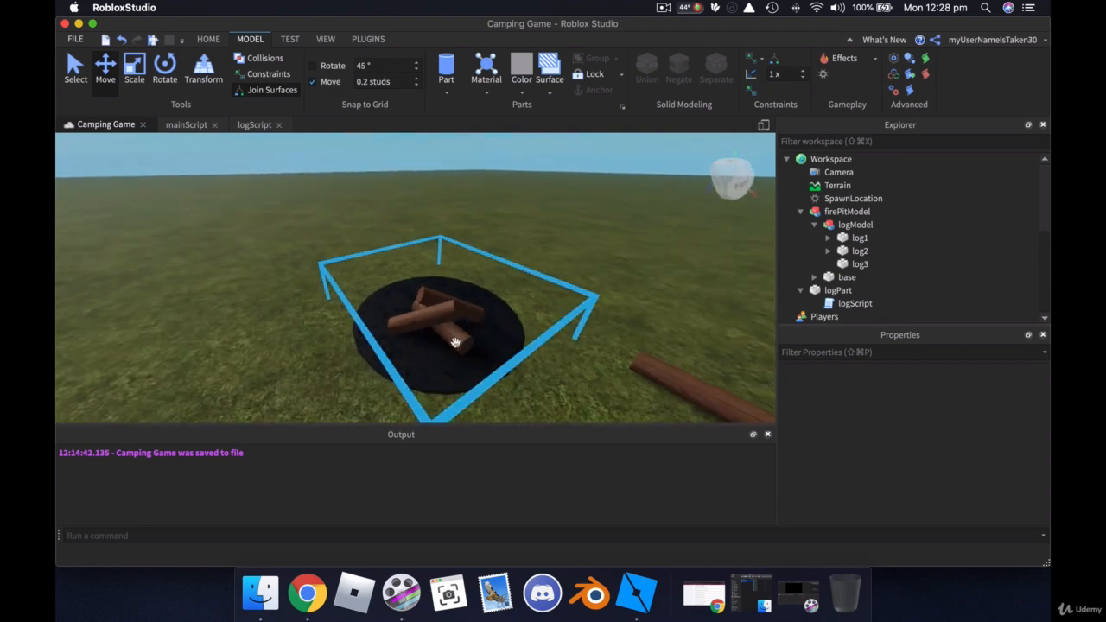
{"action": "left_click", "coordinate": [860, 240]}
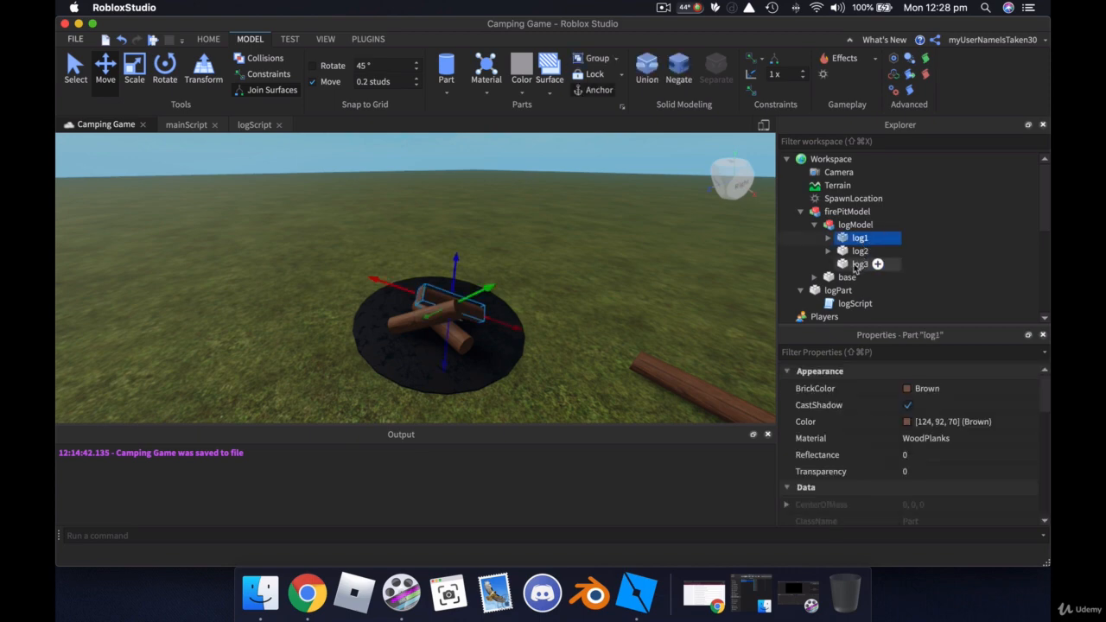
{"action": "left_click", "coordinate": [858, 266], "text": "shift"}
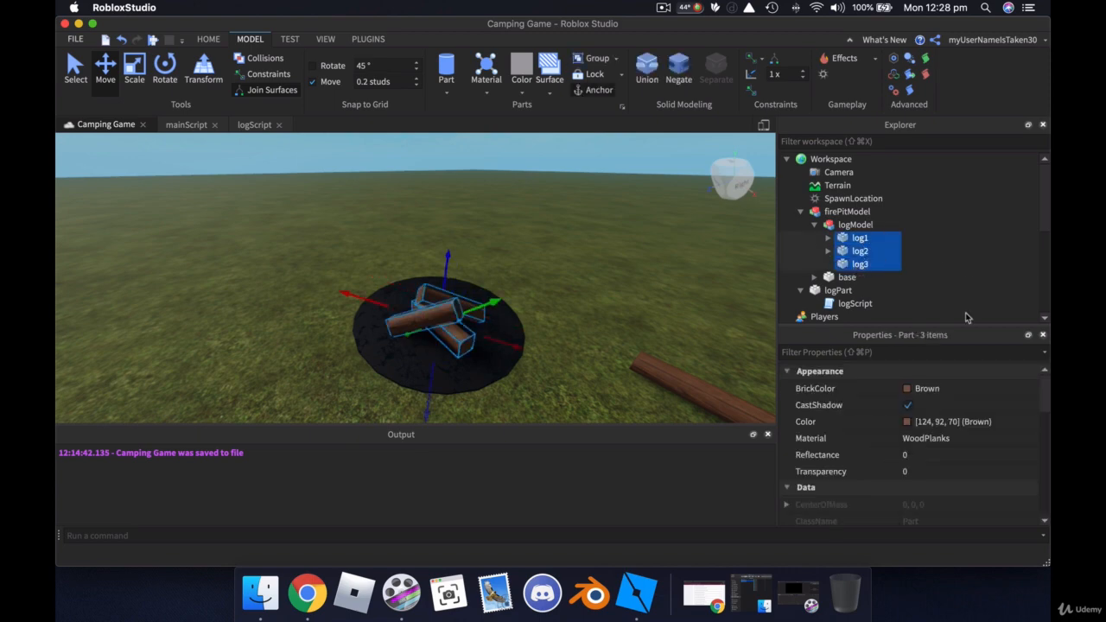
{"action": "left_click_drag", "start_coordinate": [1043, 393], "coordinate": [1045, 464]}
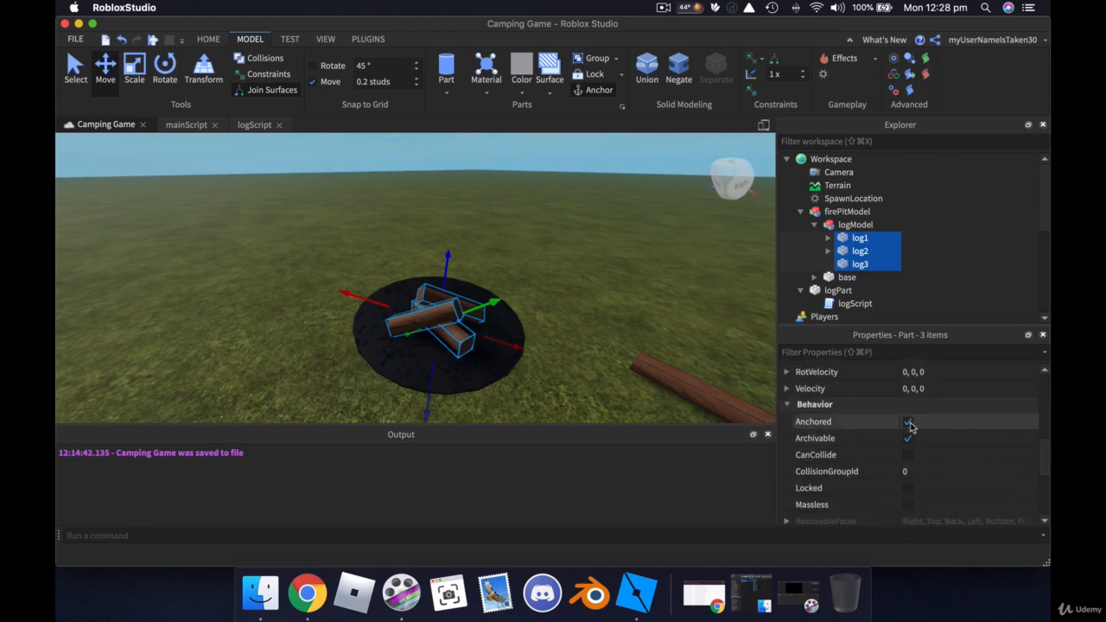
Rename the lowest log in the pile, log3, to log1.
{"action": "left_click", "coordinate": [853, 268]}
{"action": "left_click", "coordinate": [854, 268]}
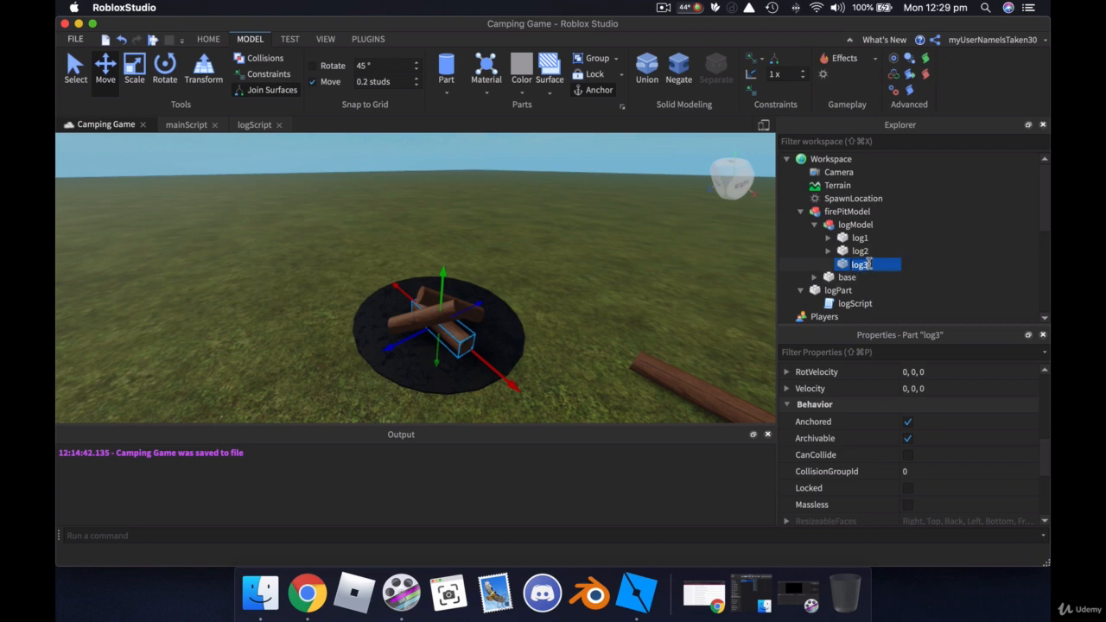
{"action": "left_click", "coordinate": [869, 265]}
{"action": "type", "text": "1"}
{"action": "key", "text": "Return"}
Rename the far leaning log, the first one listed in logModel, to log3.
{"action": "left_click", "coordinate": [860, 251]}
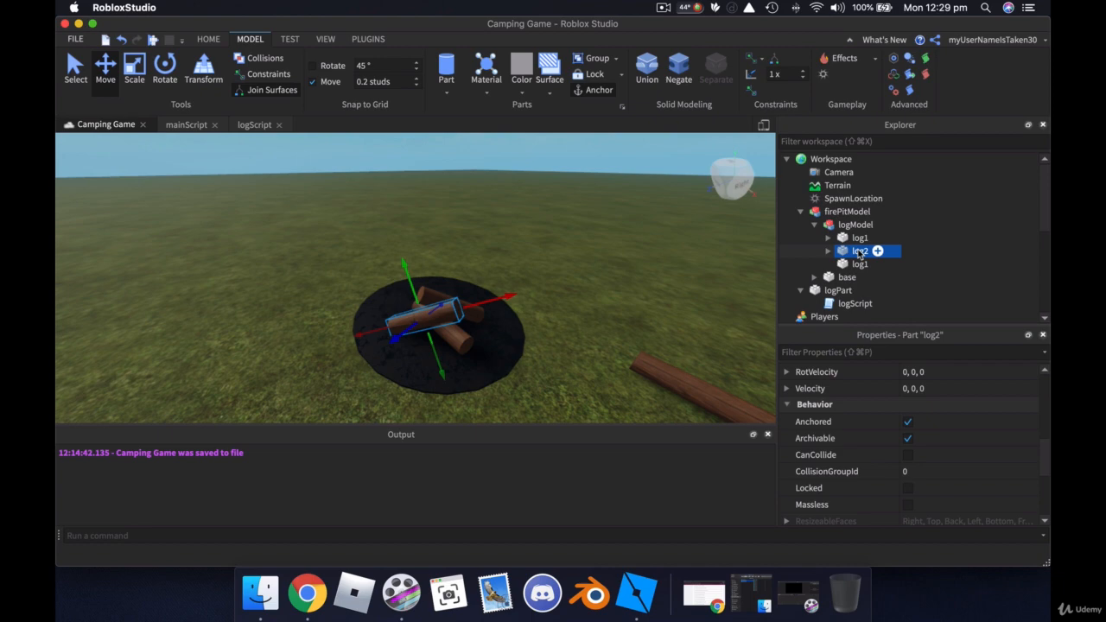
{"action": "left_click", "coordinate": [861, 240]}
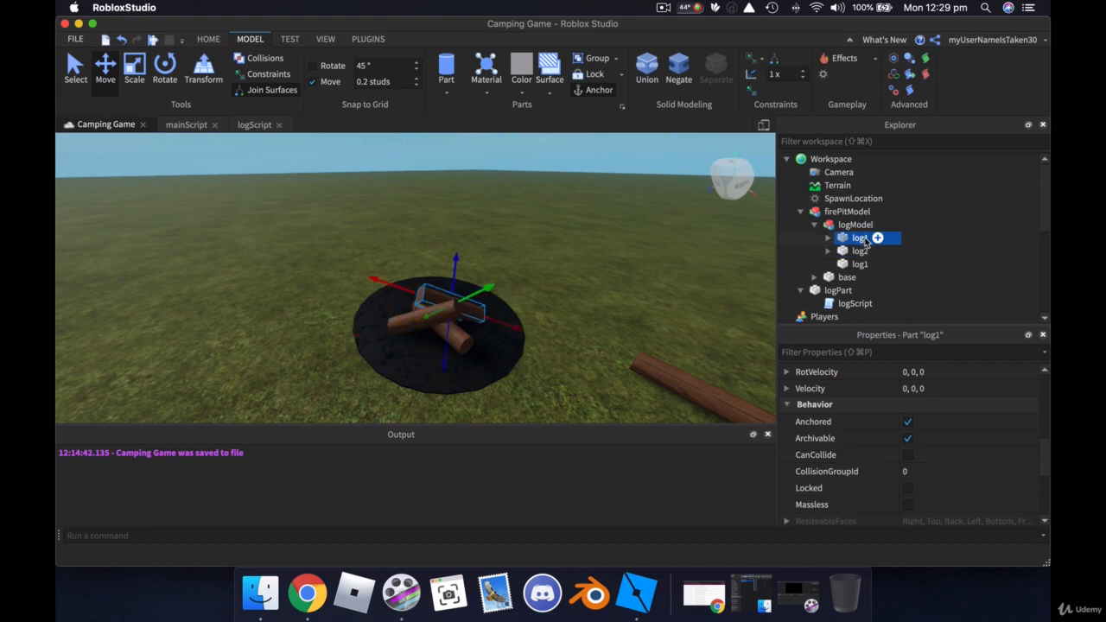
{"action": "left_click", "coordinate": [873, 239]}
{"action": "key", "text": "Return"}
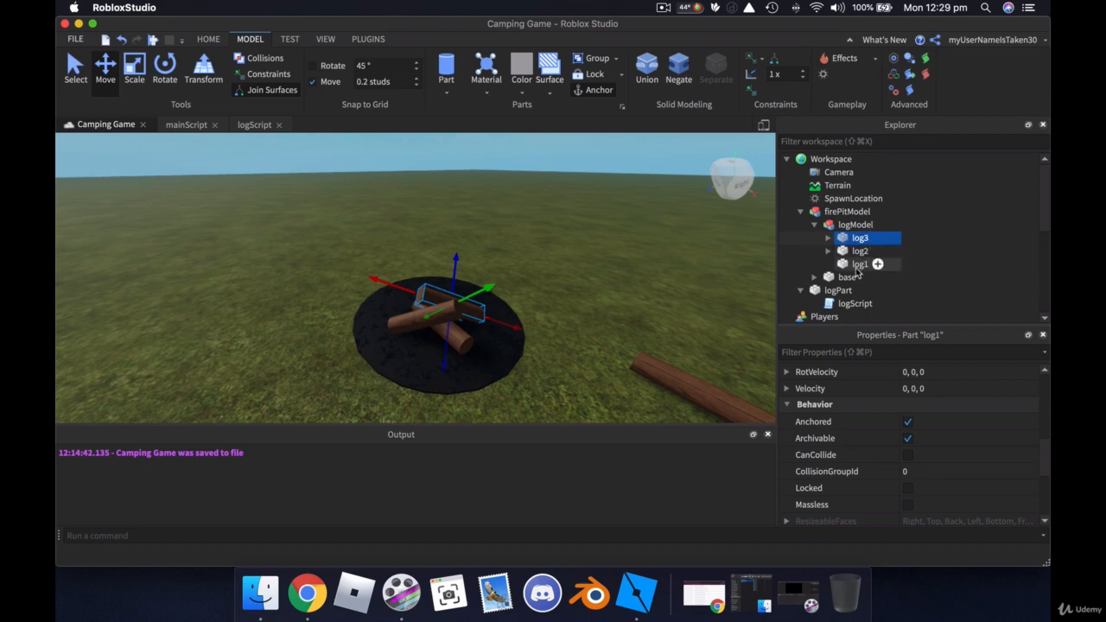
Make log1, log2 and log3 in logModel fully invisible by setting their Transparency to 1.
{"action": "left_click", "coordinate": [858, 264], "text": "shift"}
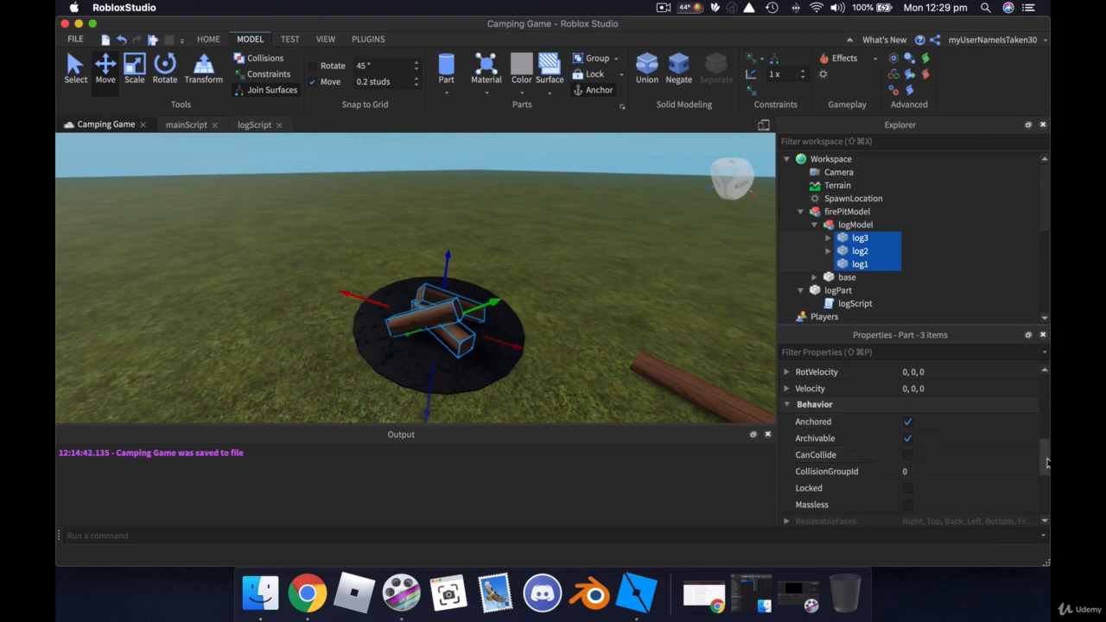
{"action": "left_click_drag", "start_coordinate": [1046, 458], "coordinate": [1042, 403]}
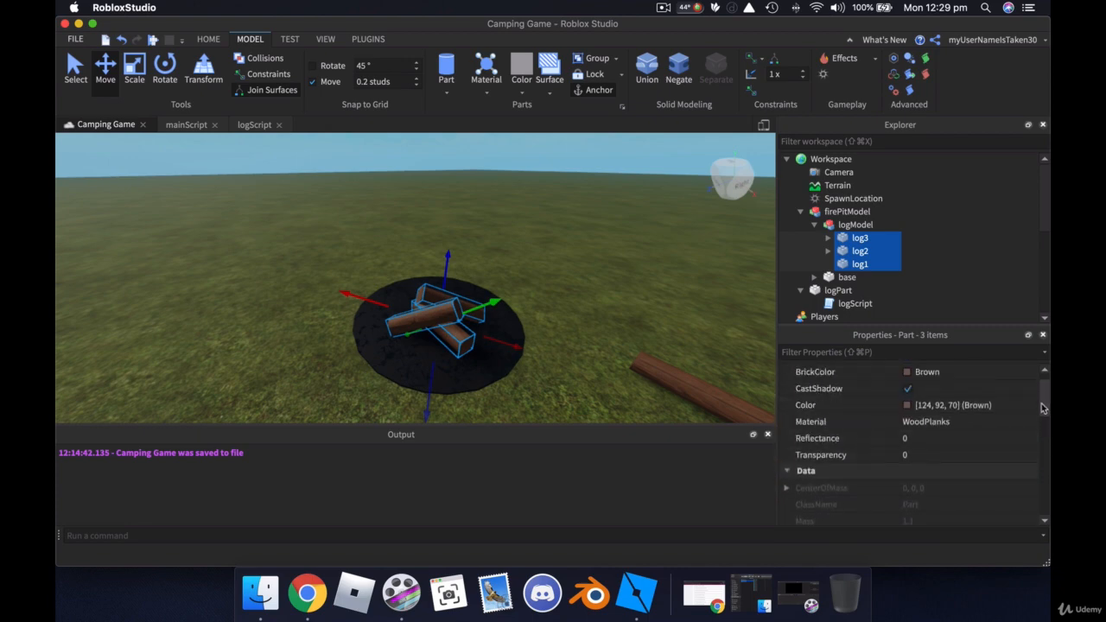
{"action": "left_click", "coordinate": [932, 457]}
{"action": "type", "text": "1"}
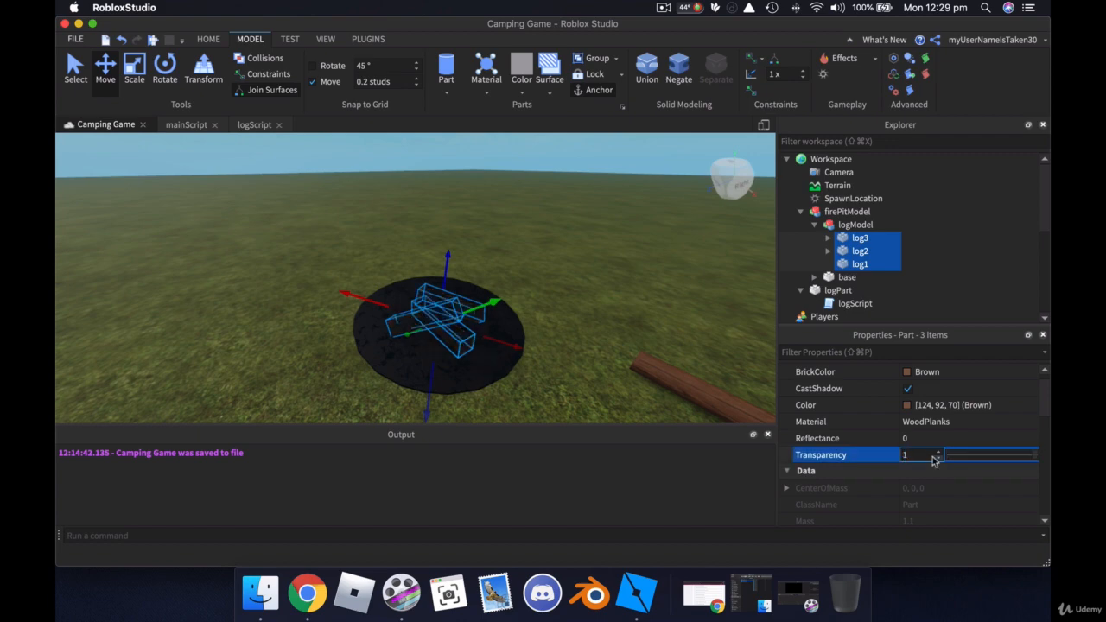
{"action": "left_click", "coordinate": [593, 288]}
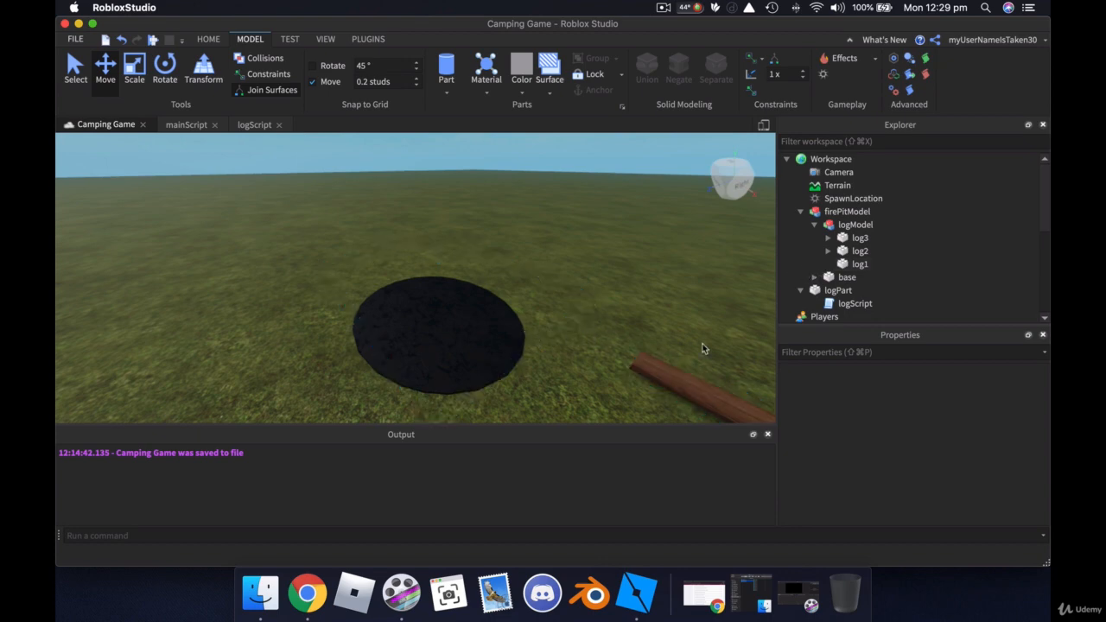
{"action": "key", "text": "a"}
{"action": "right_click_drag", "start_coordinate": [717, 319], "coordinate": [717, 315]}
{"action": "key", "text": "s"}
{"action": "key", "text": "a"}
{"action": "key", "text": "d"}
{"action": "key", "text": "w"}
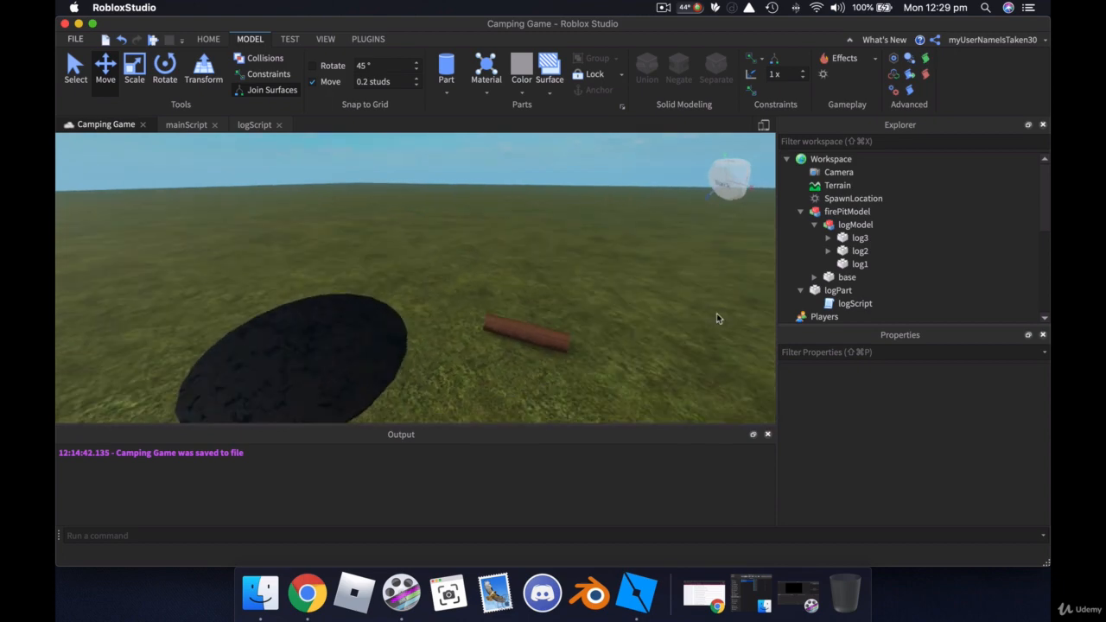
{"action": "key", "text": "s"}
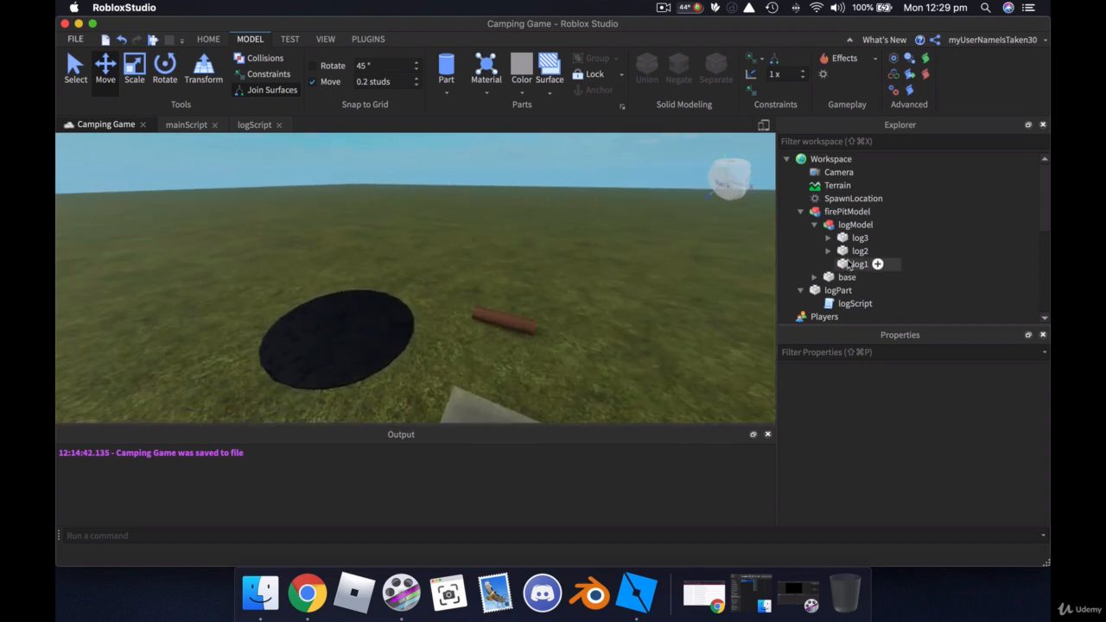
Begin saving firePitModel to a file and create a new folder named Models inside the CampingProject folder.
{"action": "left_click", "coordinate": [800, 212]}
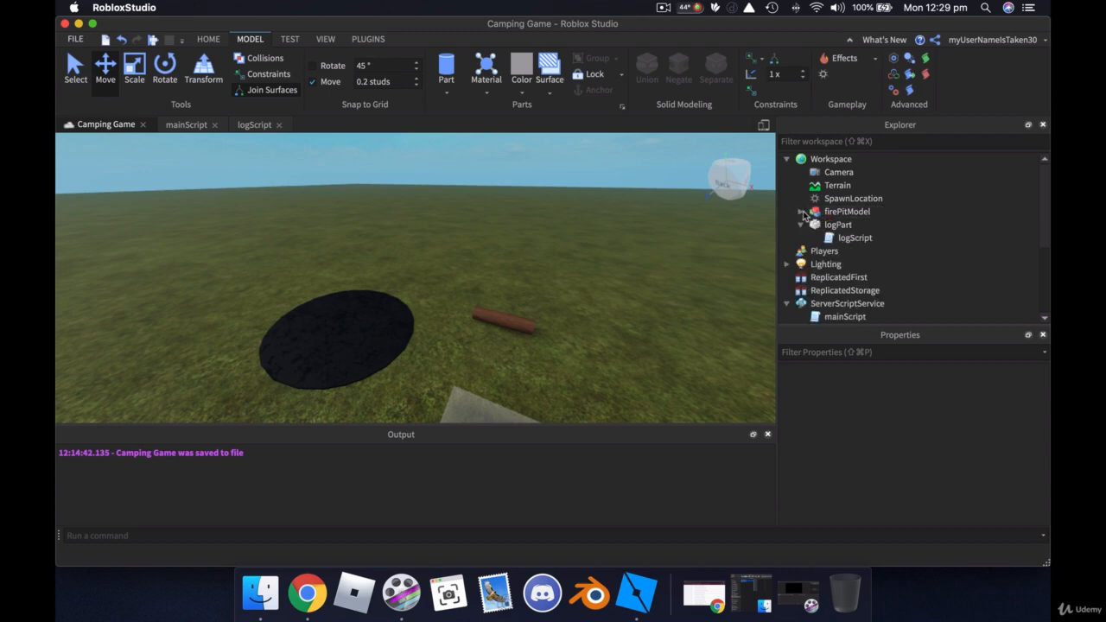
{"action": "left_click", "coordinate": [847, 212]}
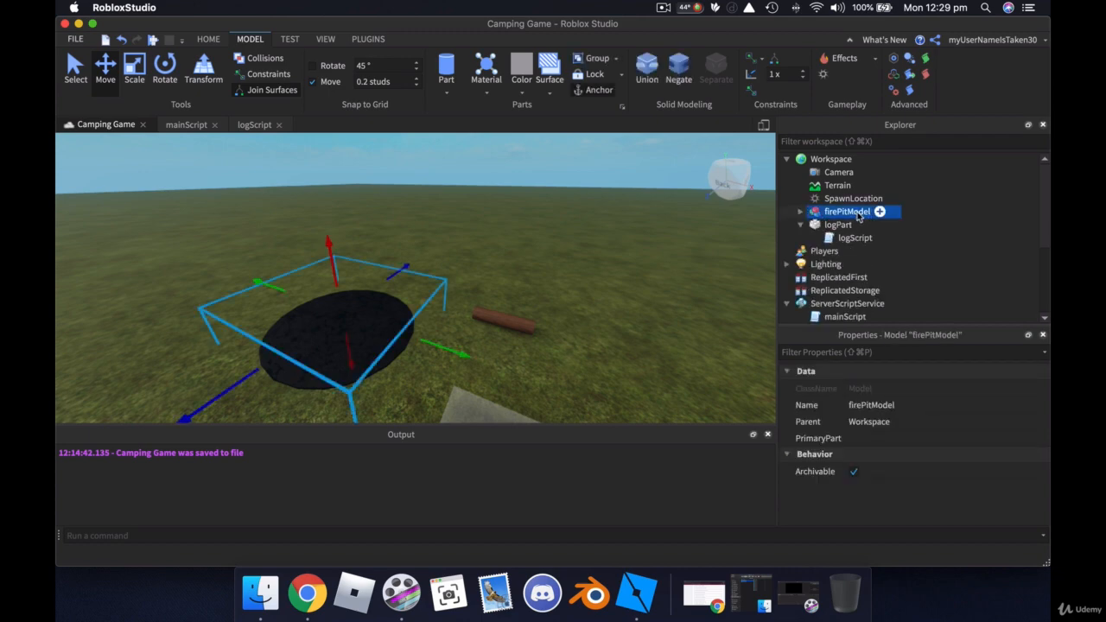
{"action": "right_click", "coordinate": [840, 216]}
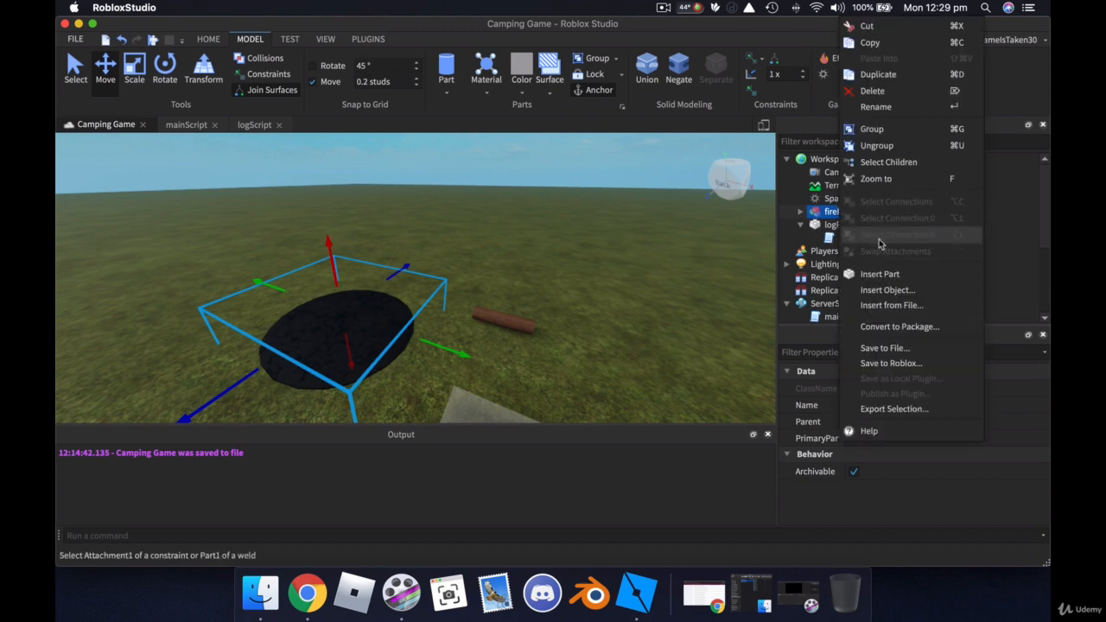
{"action": "left_click", "coordinate": [891, 350]}
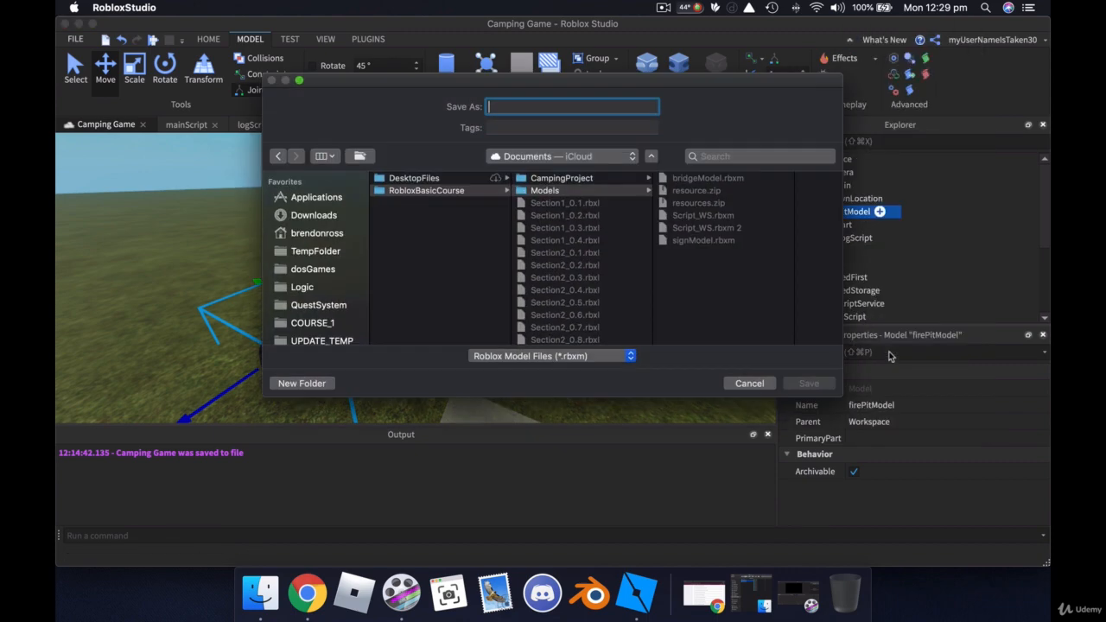
{"action": "left_click", "coordinate": [546, 180]}
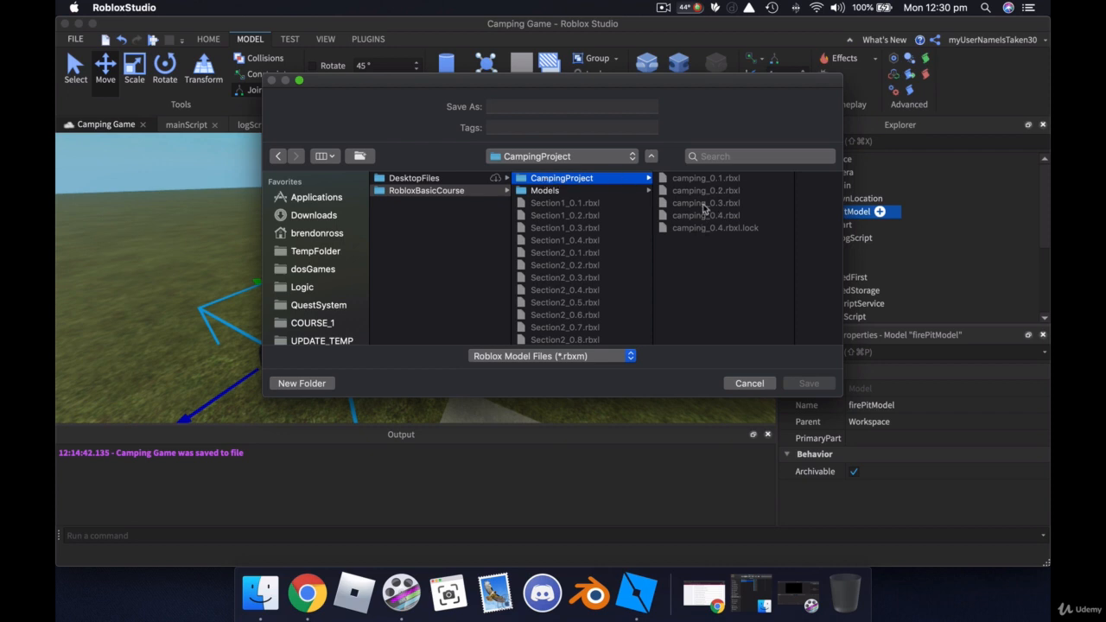
{"action": "left_click", "coordinate": [290, 389]}
{"action": "type", "text": "Models"}
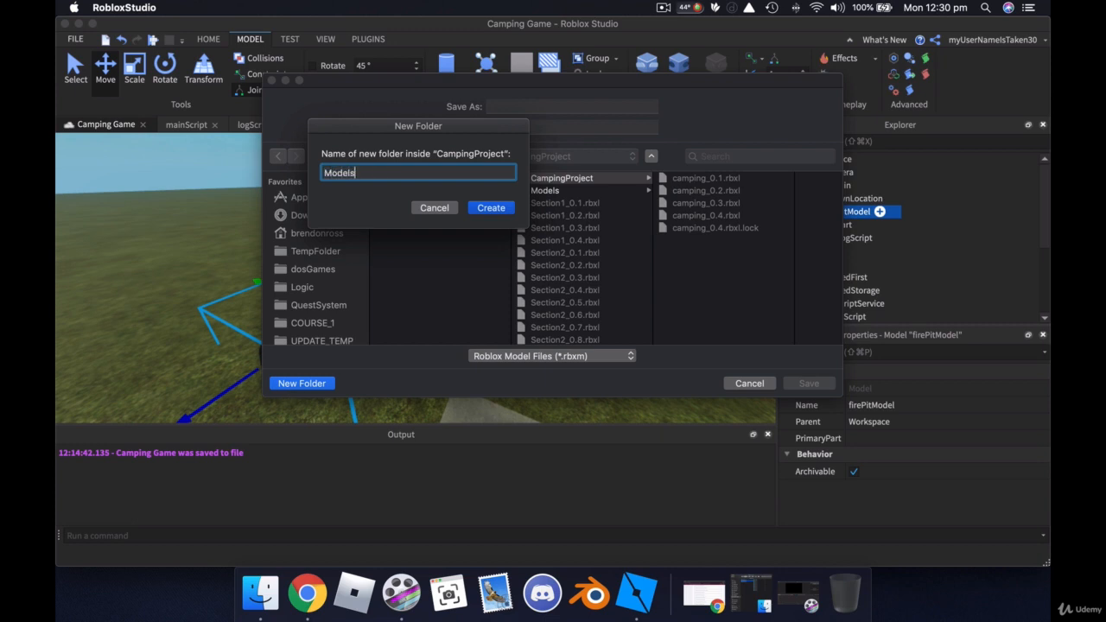
{"action": "key", "text": "Return"}
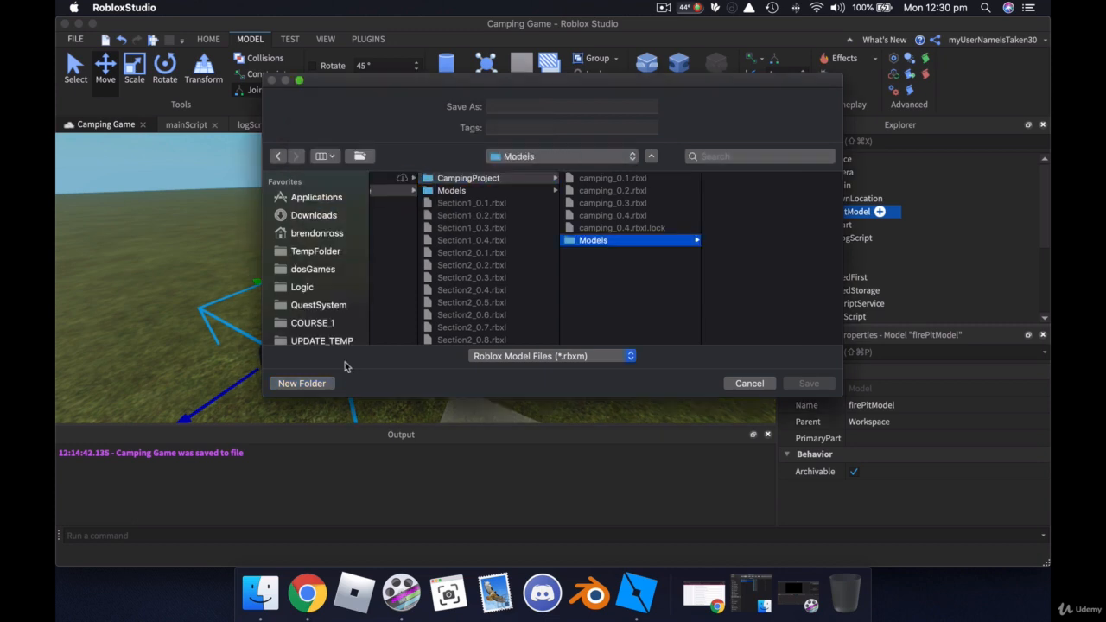
Save the model file under the name firePitModel in the new Models folder.
{"action": "left_click", "coordinate": [522, 107]}
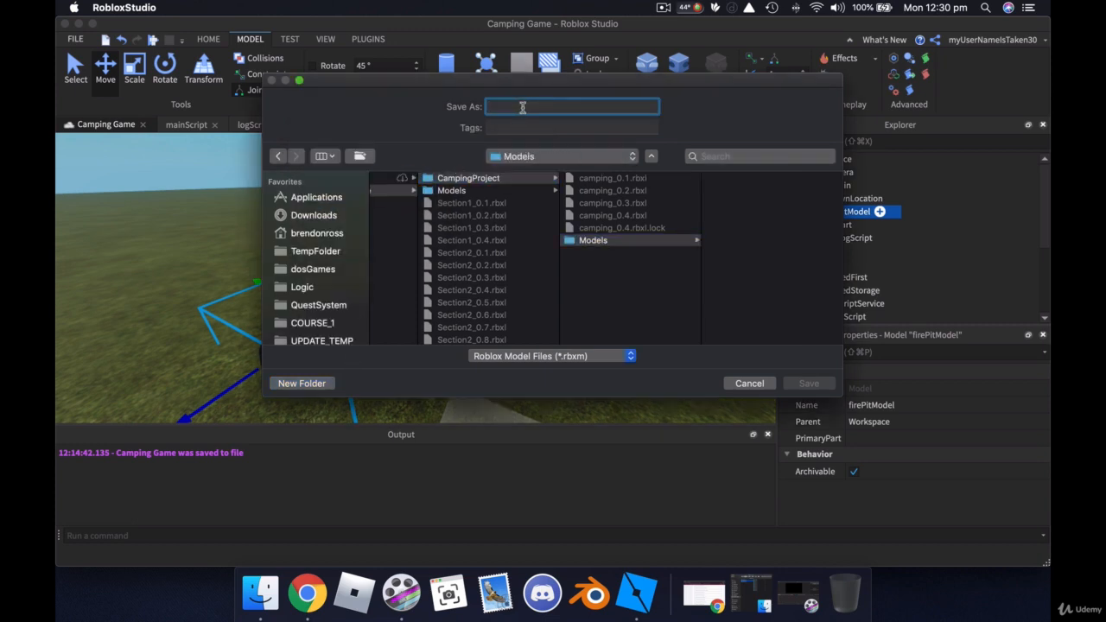
{"action": "type", "text": "firePitModel"}
{"action": "key", "text": "Return"}
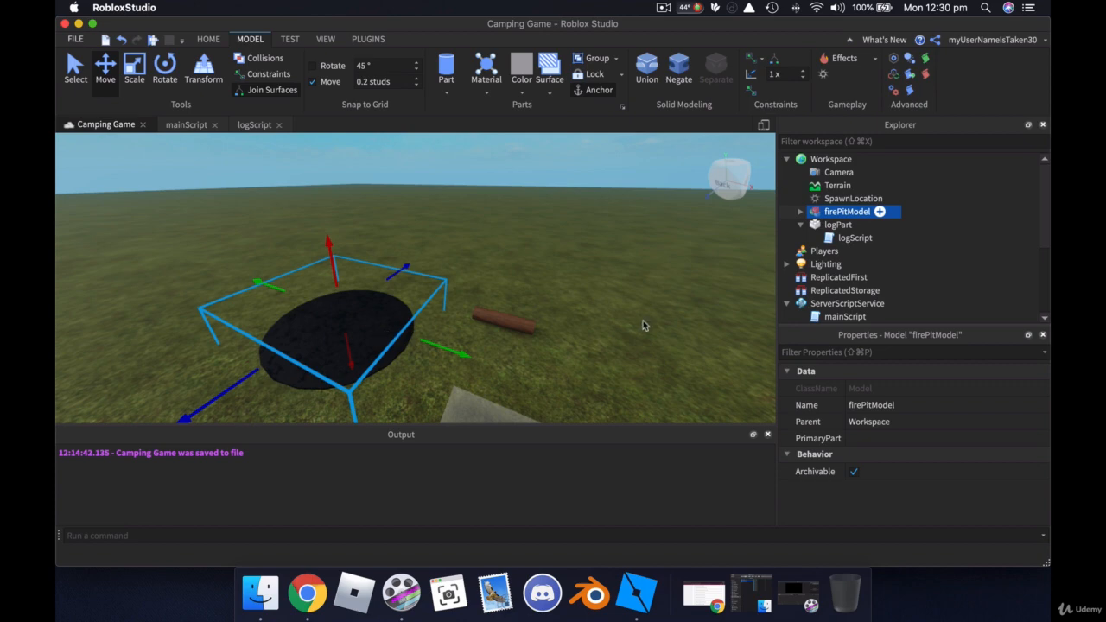
Look over the loose logPart, the fire pit base and the spawn platform from several viewpoints.
{"action": "left_click", "coordinate": [504, 323]}
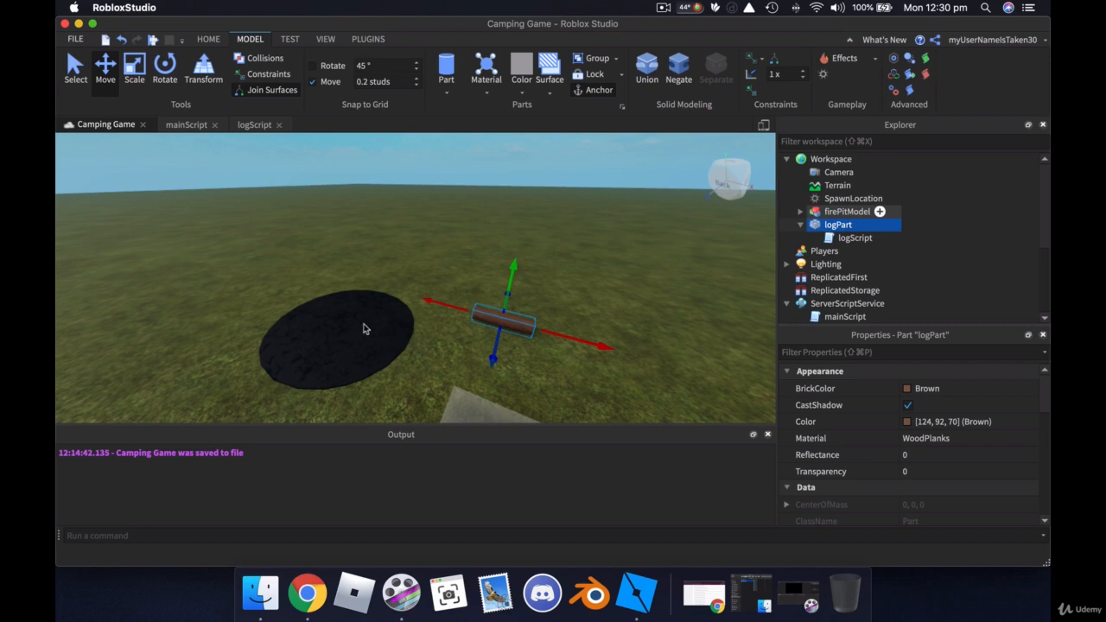
{"action": "right_click", "coordinate": [657, 318]}
{"action": "left_click", "coordinate": [618, 314]}
{"action": "right_click_drag", "start_coordinate": [618, 317], "coordinate": [621, 318]}
{"action": "scroll", "coordinate": [621, 318], "scroll_direction": "down", "scroll_amount": 2}
{"action": "scroll", "coordinate": [621, 318], "scroll_direction": "up", "scroll_amount": 2}
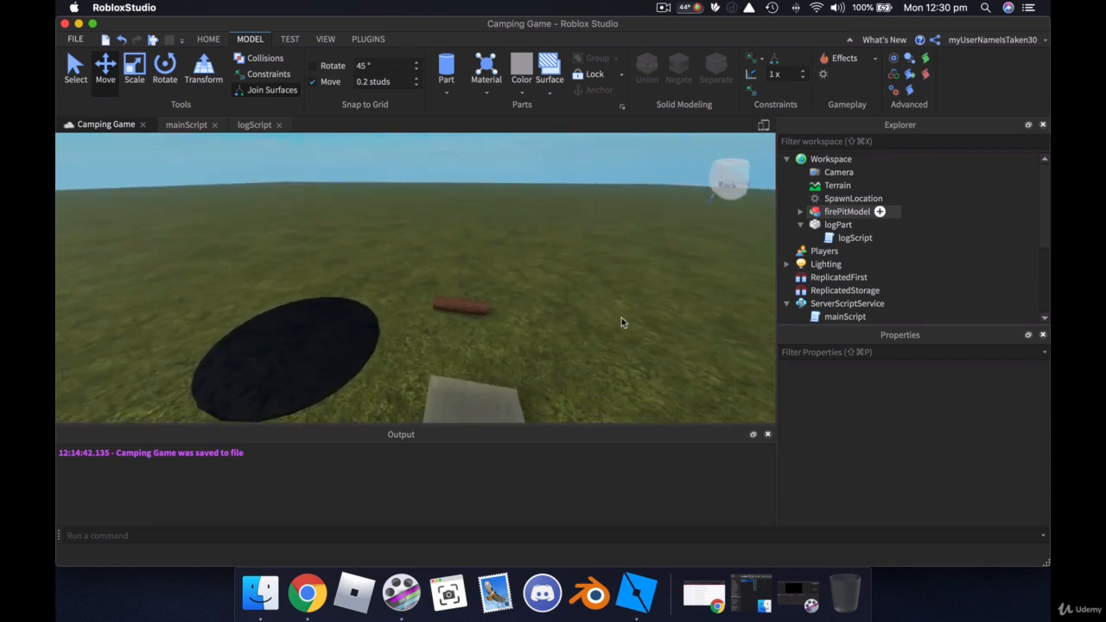
{"action": "key", "text": "q"}
{"action": "scroll", "coordinate": [620, 322], "scroll_direction": "down", "scroll_amount": 3}
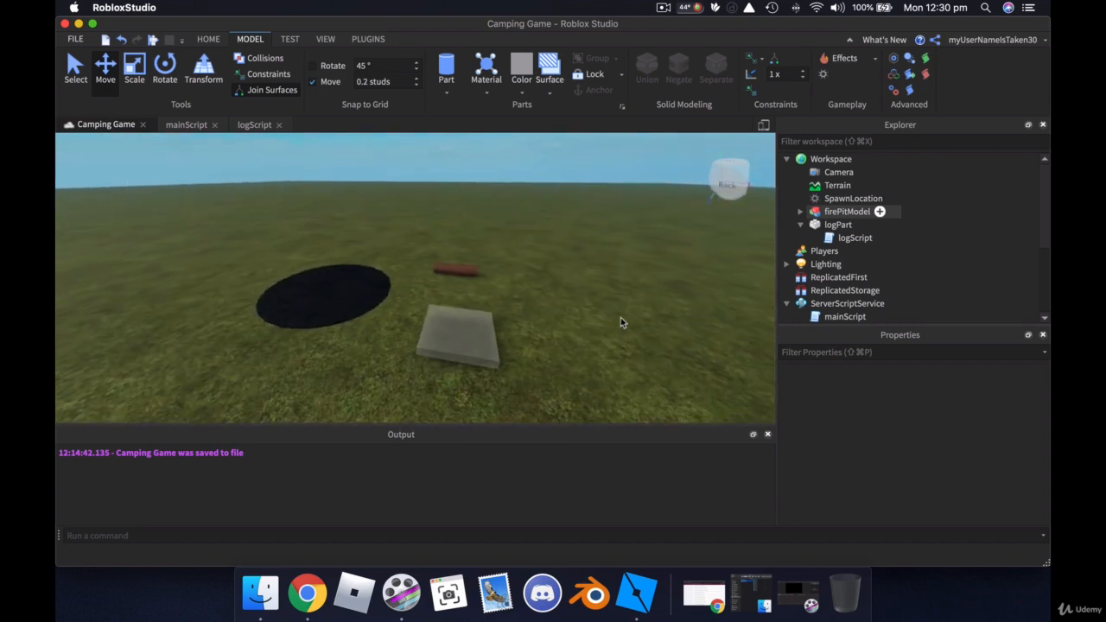
{"action": "key", "text": "w"}
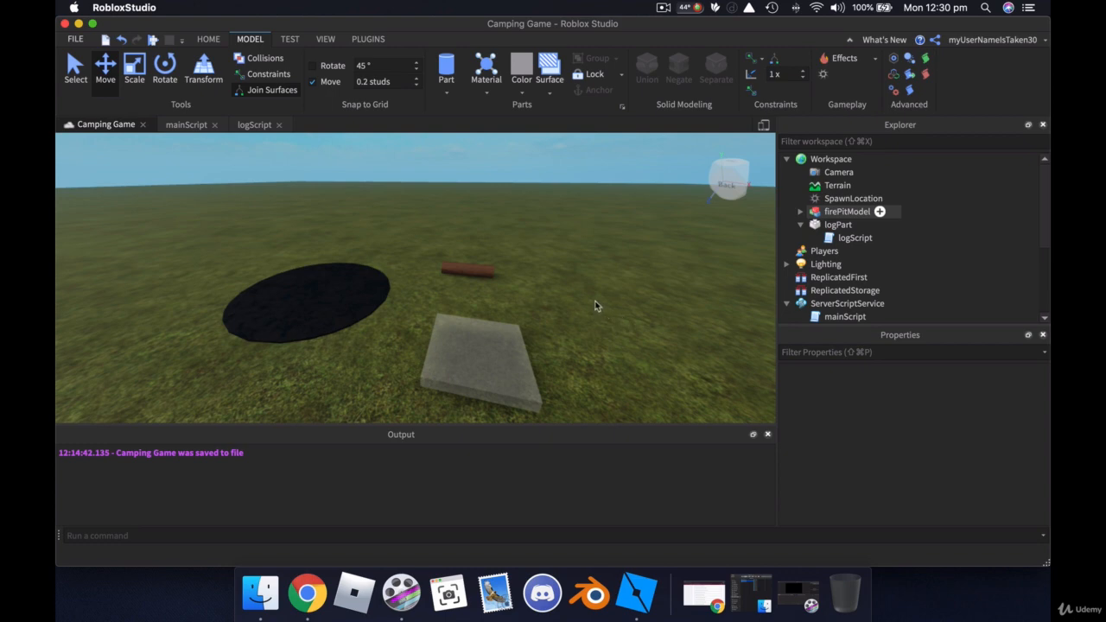